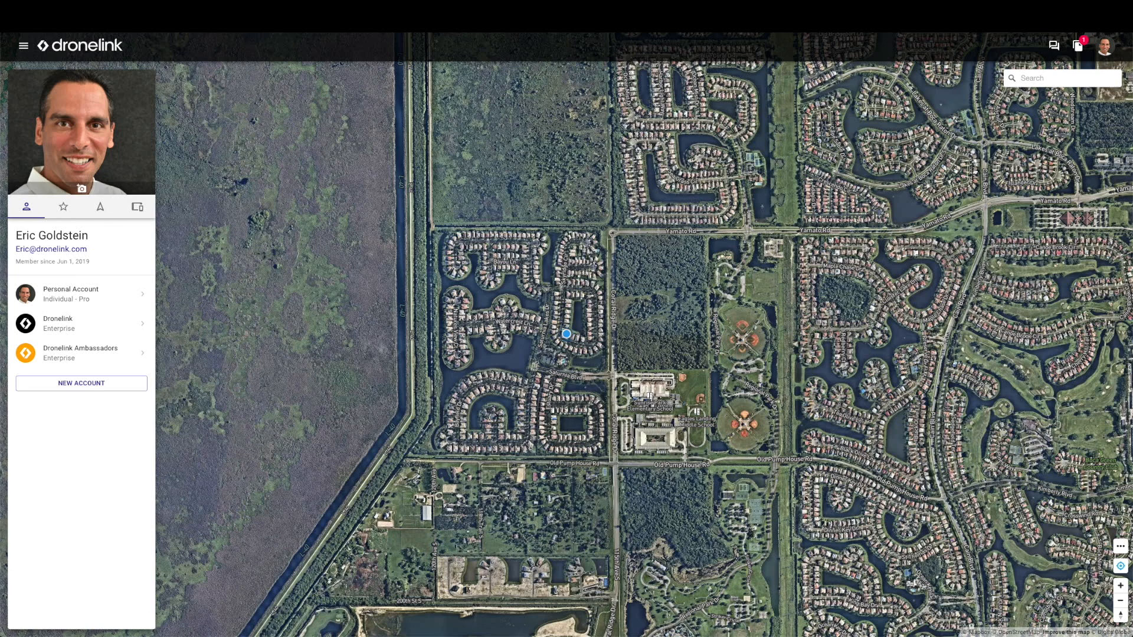
- Open the Landmarks repository from Dronelink's public repositories, starting from the personal account
left_click(72, 295)
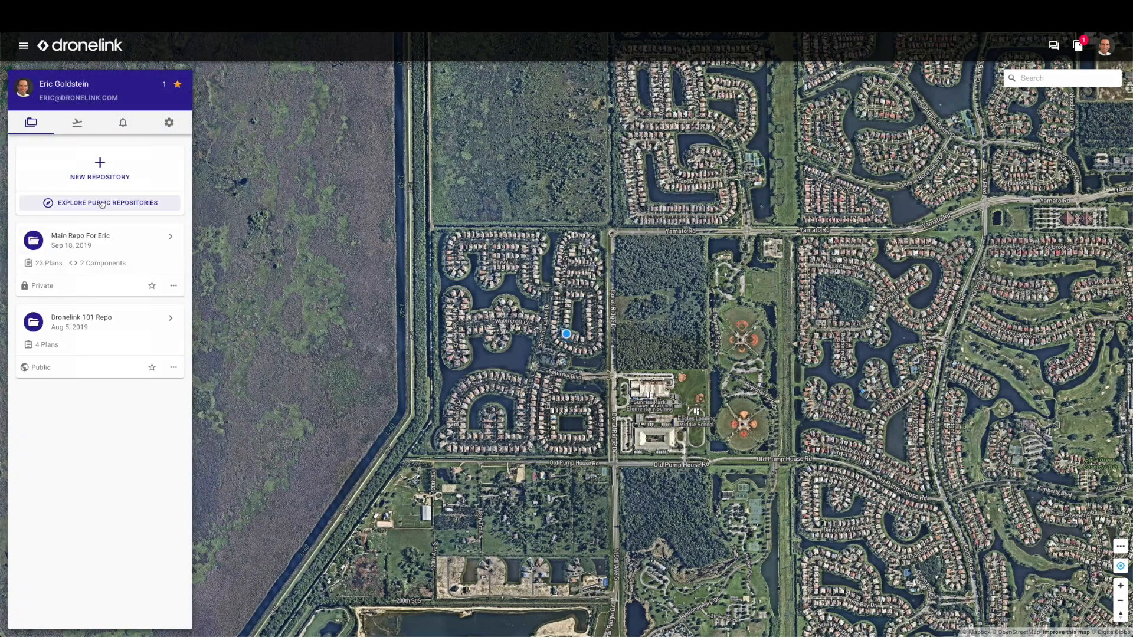
left_click(102, 204)
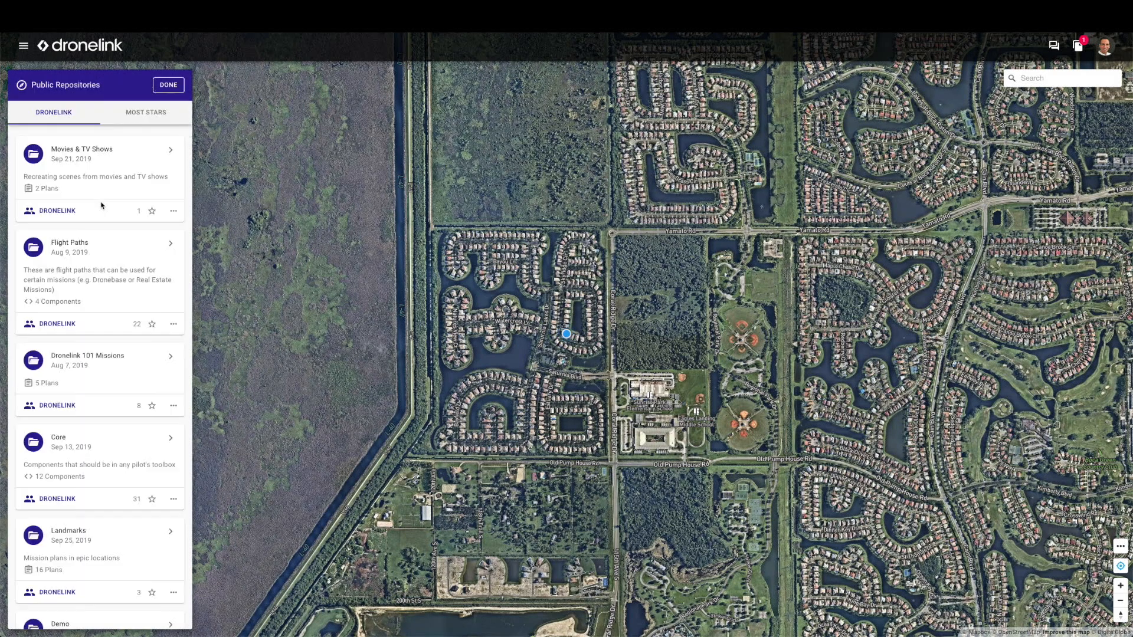
scroll(132, 460, "down", 2)
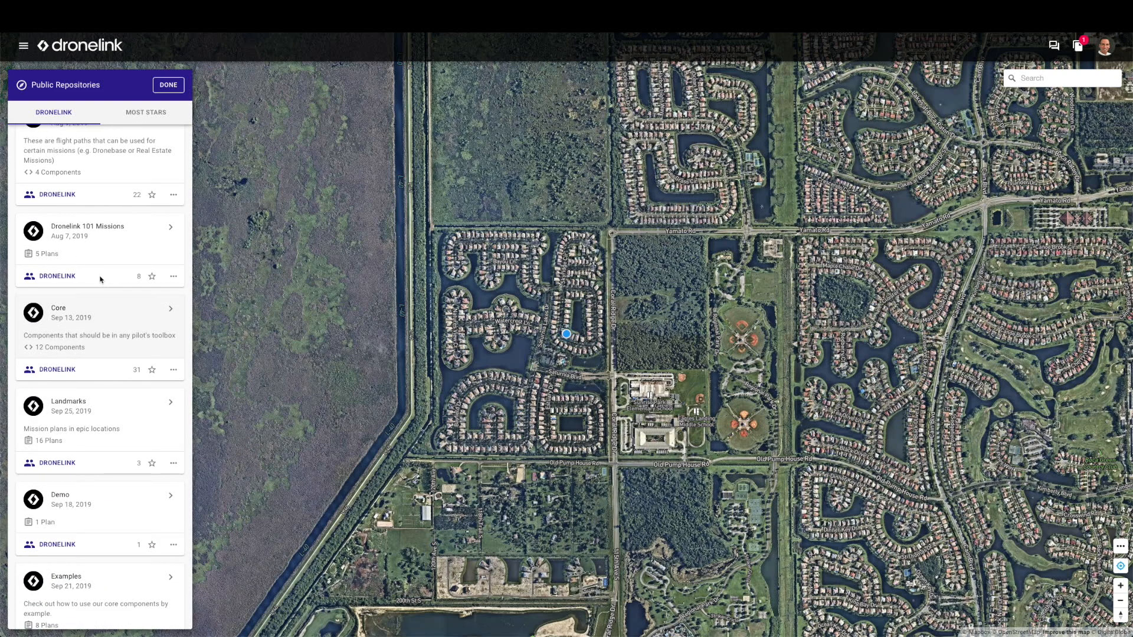
left_click(77, 404)
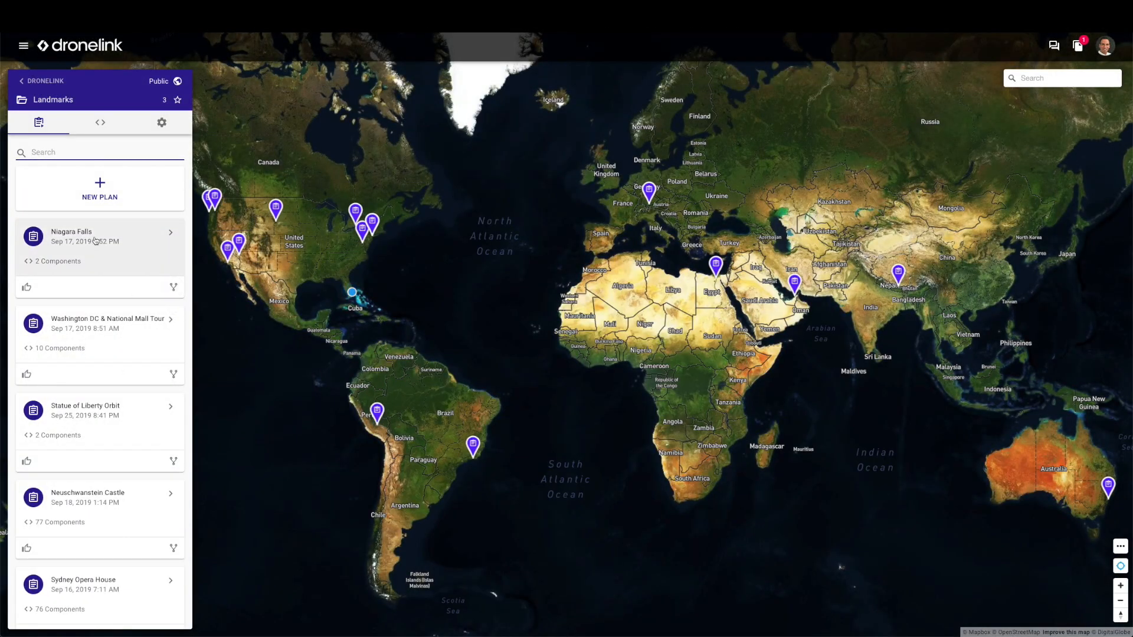
- Open the Statue of Liberty Orbit plan from the Landmarks repository
scroll(97, 347, "down", 2)
scroll(97, 347, "up", 2)
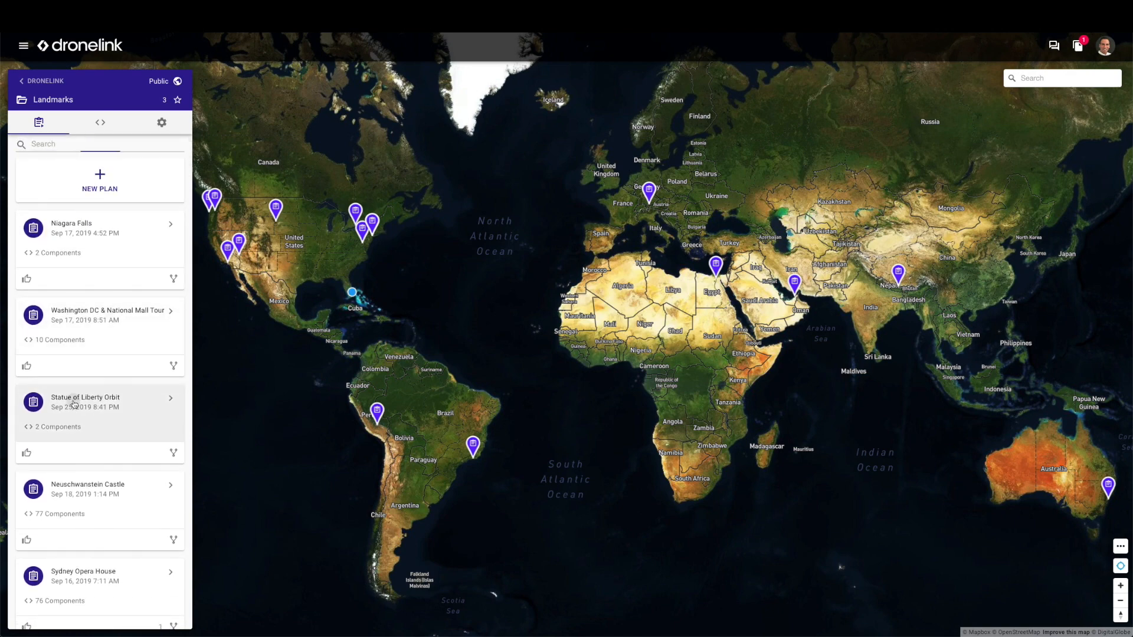
left_click(74, 404)
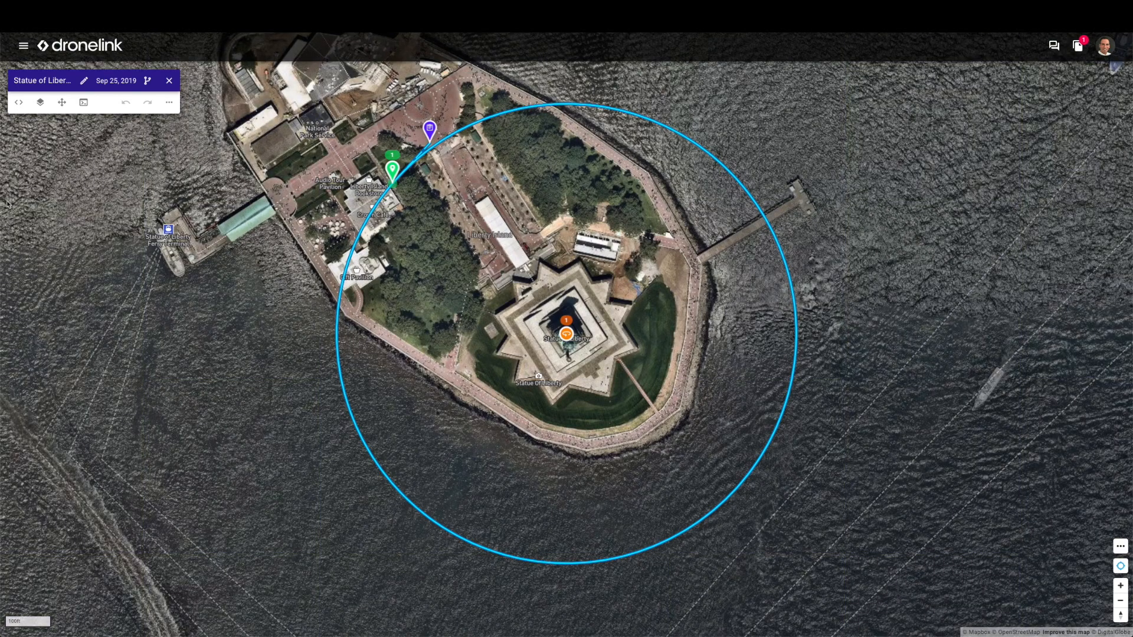
- Show the plan's components and examine the expanded settings of the Orbit component, including altitudes, radius, rotations and gimbal pitch
left_click(18, 102)
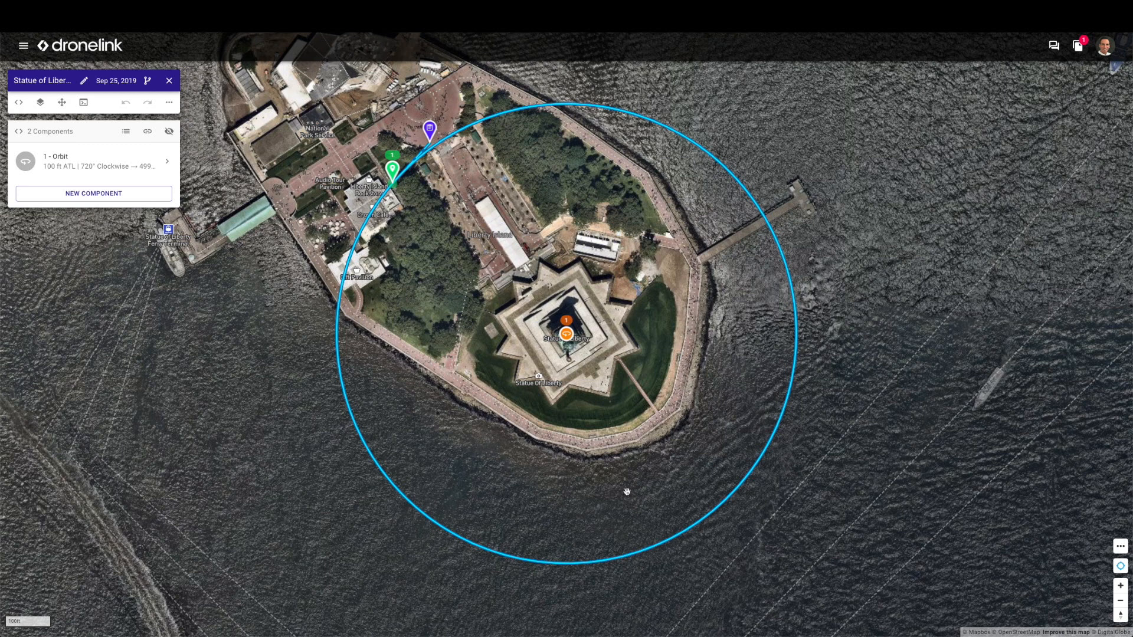
left_click(120, 161)
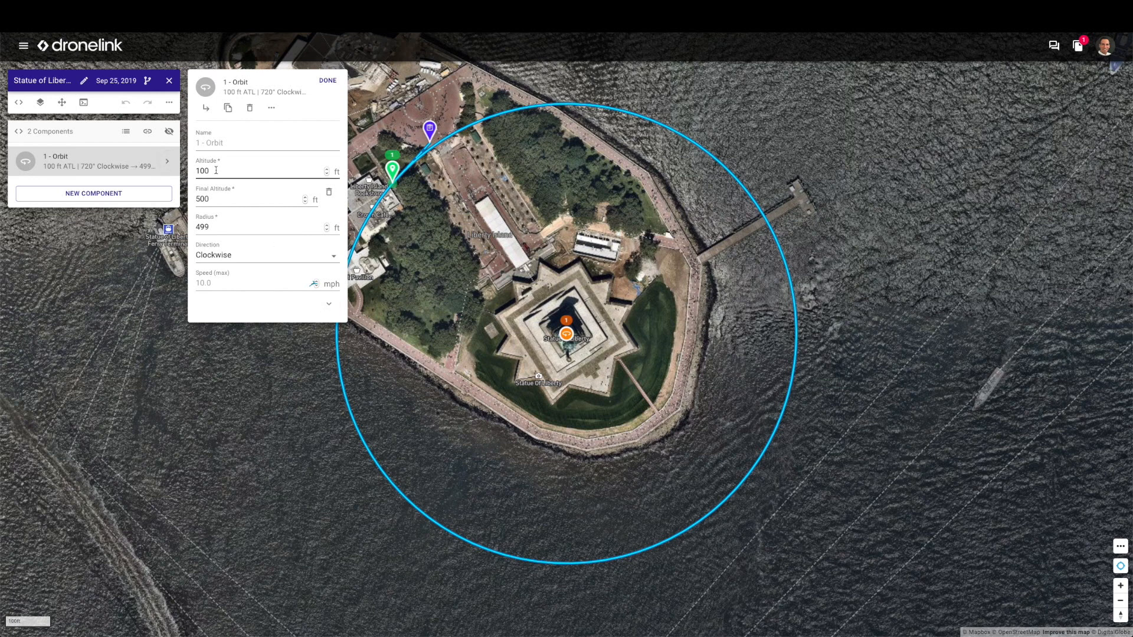
left_click(328, 304)
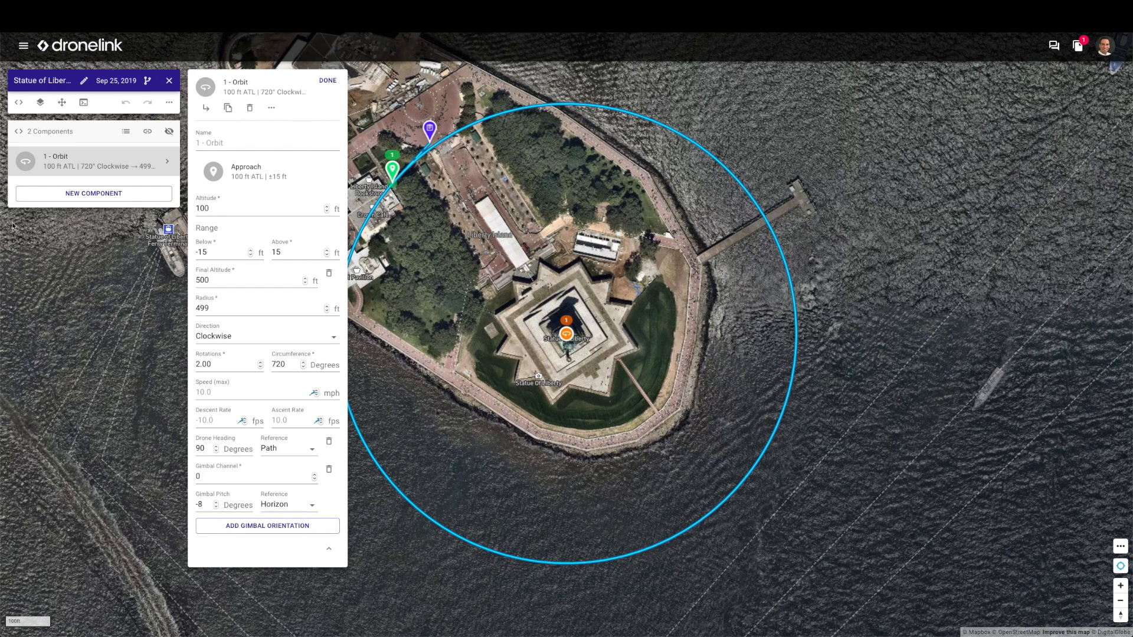
left_click(327, 81)
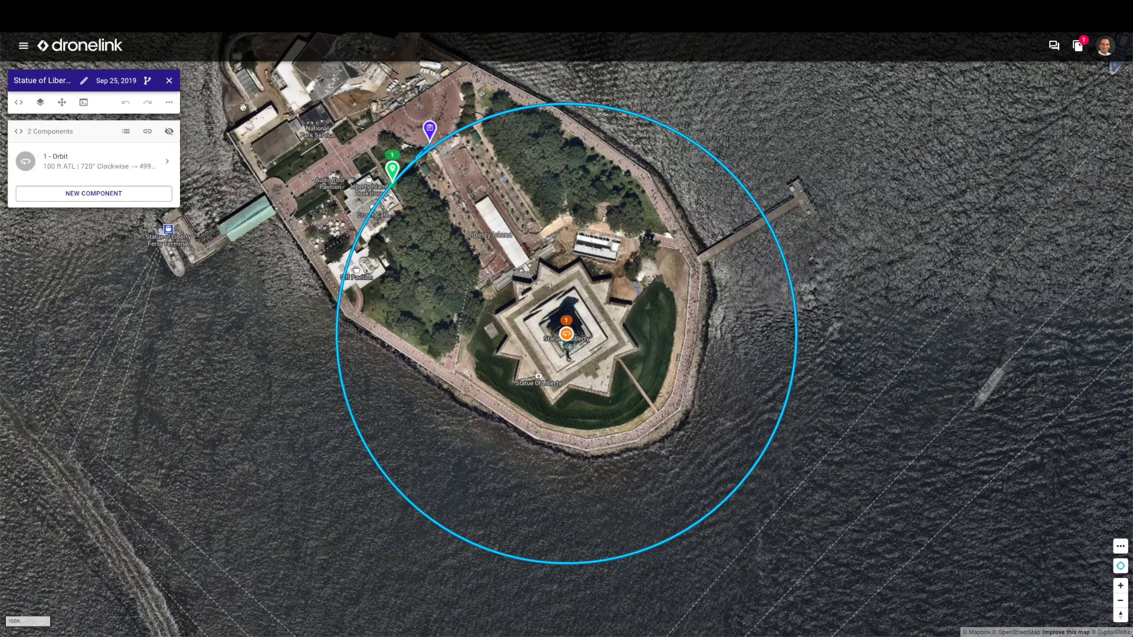
- Open the mission preview, view the Altitude and Horizontal Distance (from takeoff) charts, and hide both charts again
left_click(86, 104)
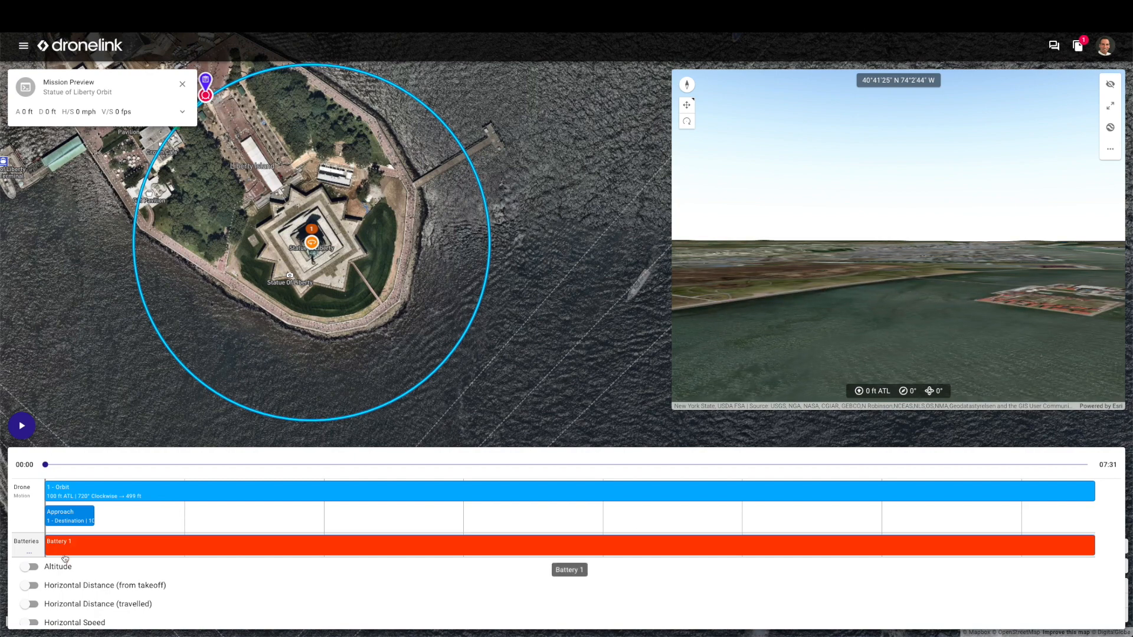
scroll(64, 558, "down", 1)
left_click(30, 540)
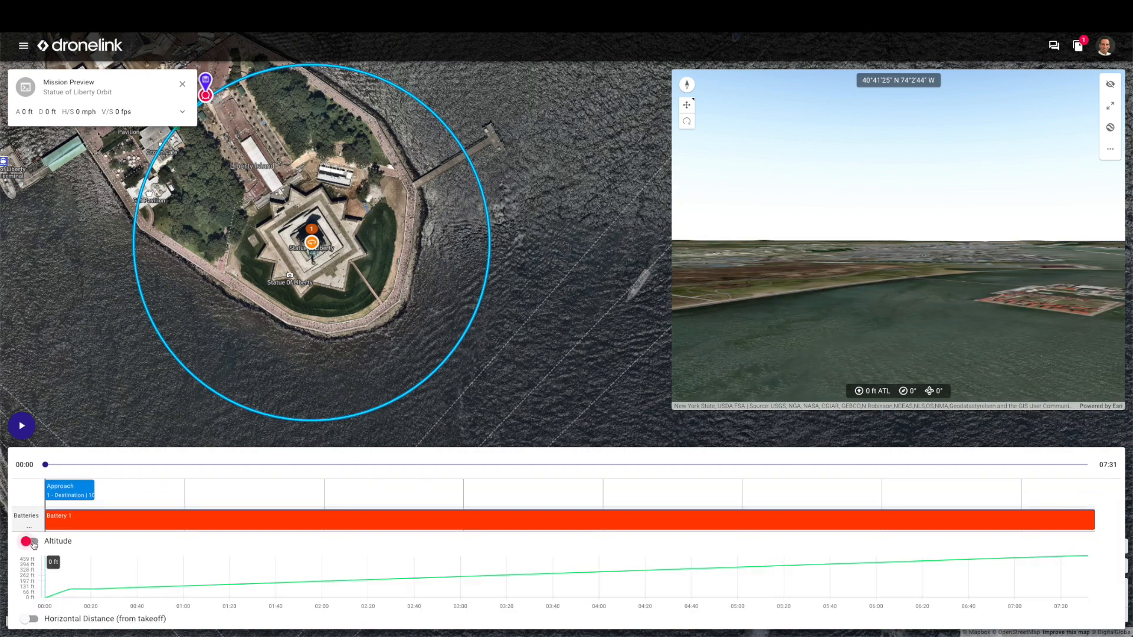
scroll(34, 576, "down", 2)
left_click(32, 564)
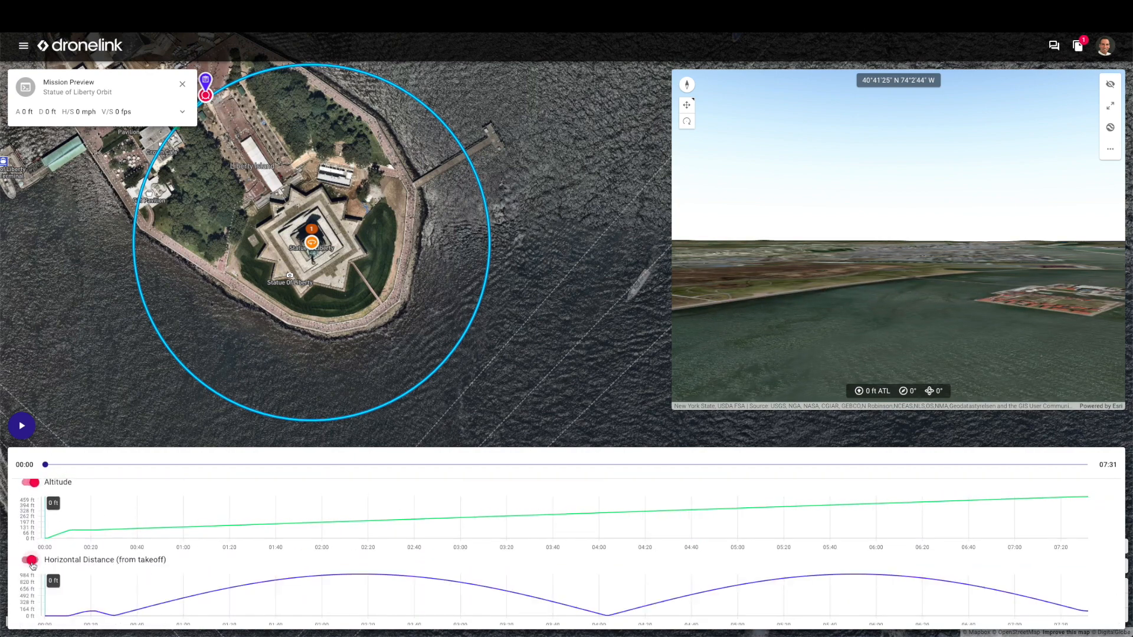
left_click(32, 561)
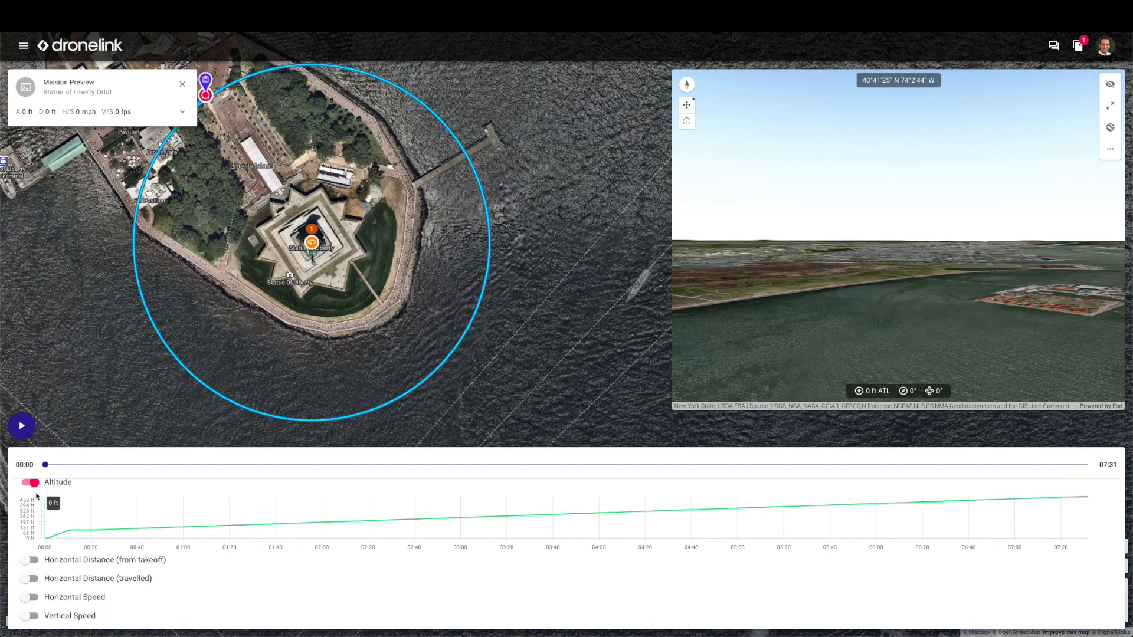
left_click(31, 482)
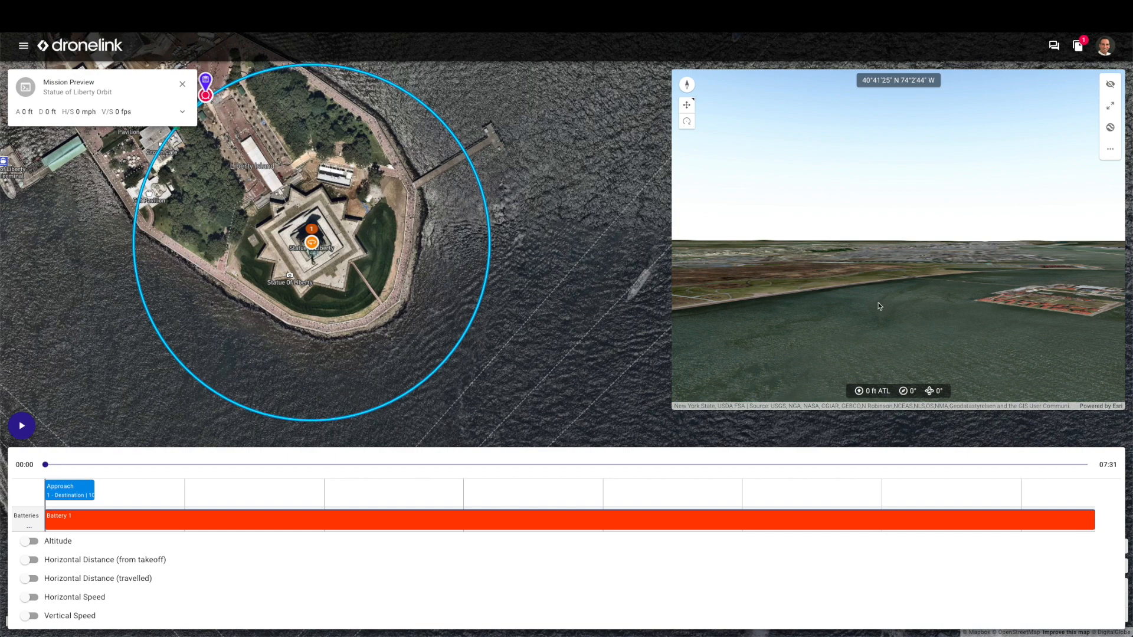
- Examine the whole spiral flight path around the island from farther away and above in the 3D preview
scroll(879, 306, "down", 10)
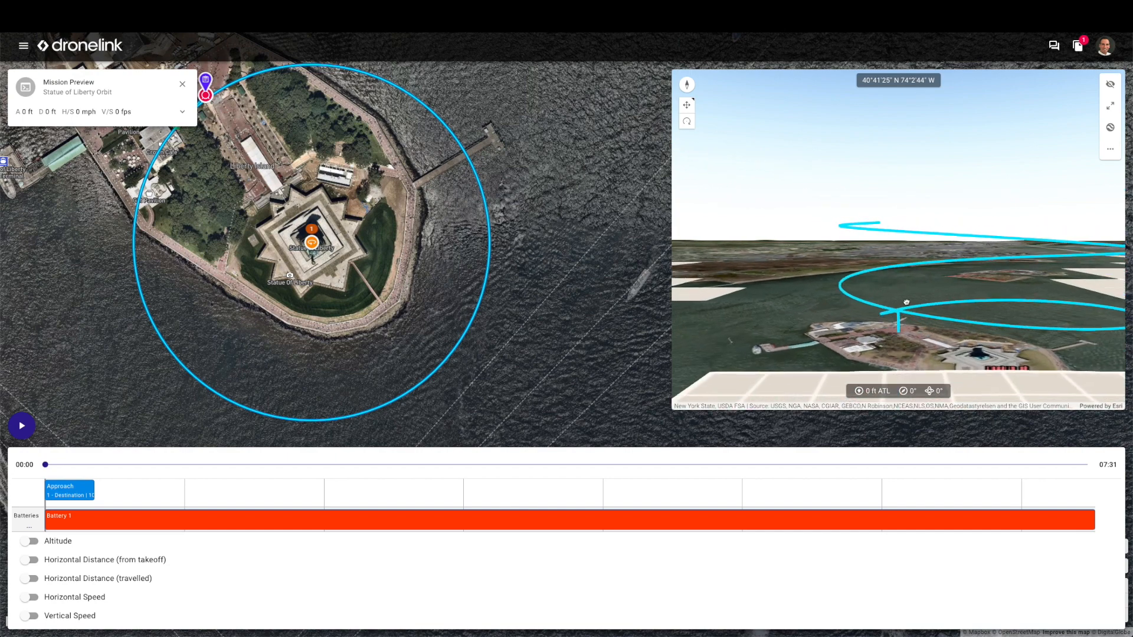
scroll(906, 303, "down", 10)
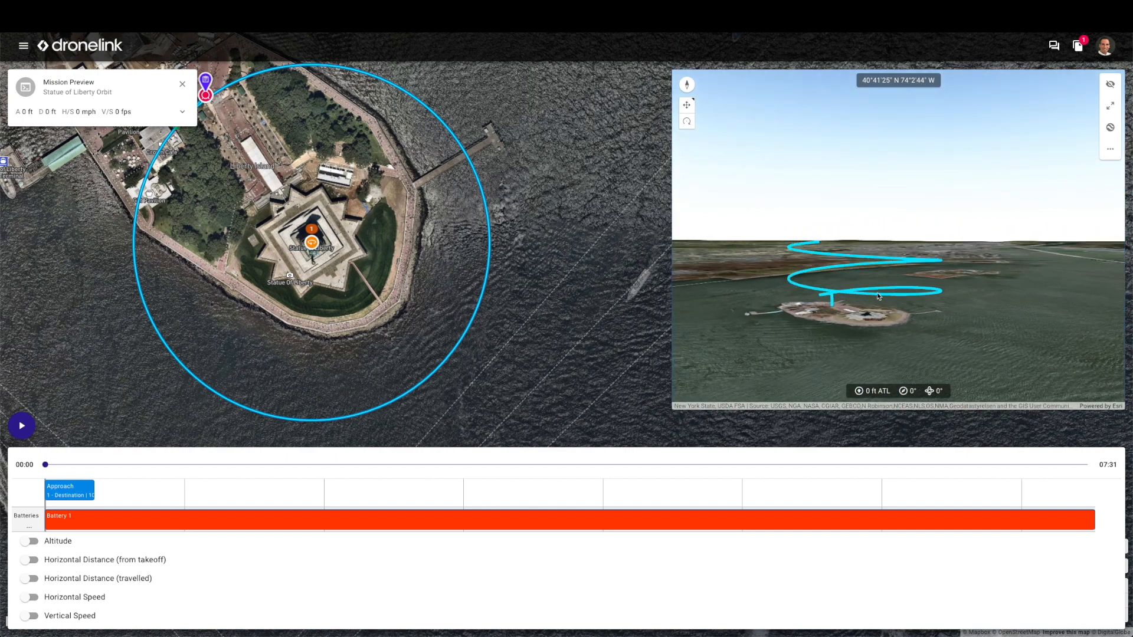
left_click_drag(879, 296, 876, 306)
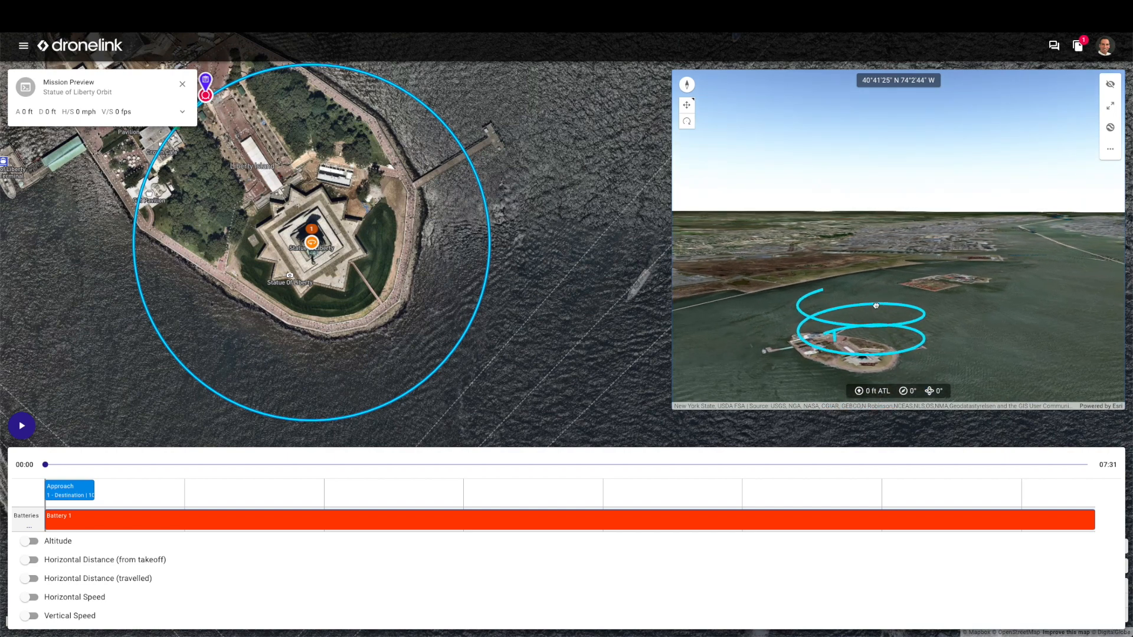
scroll(876, 305, "down", 5)
scroll(877, 306, "down", 3)
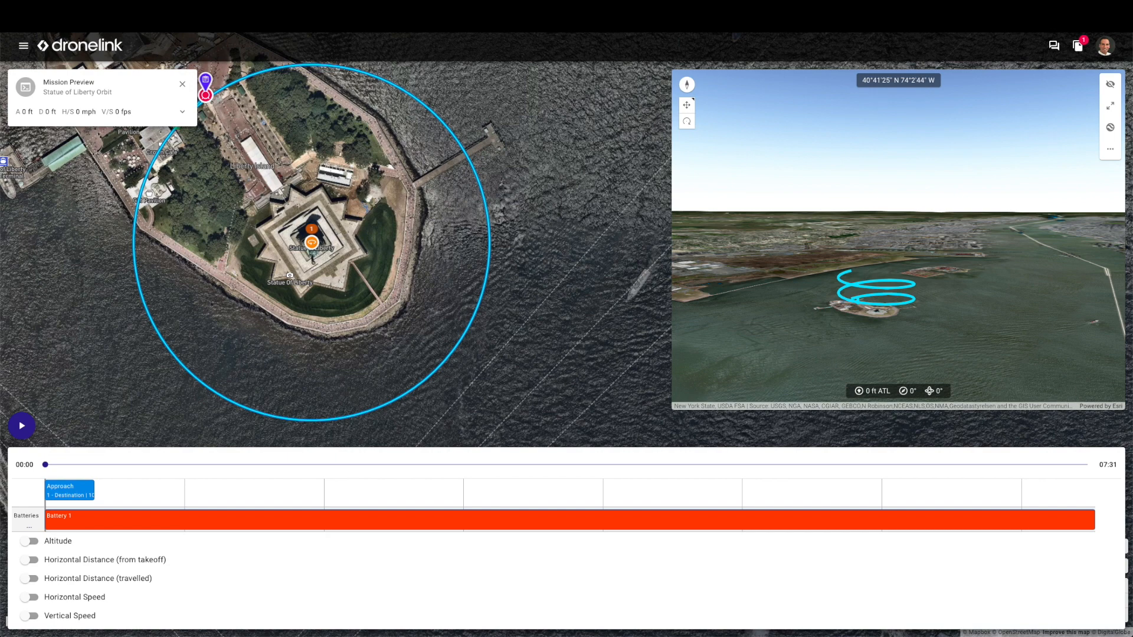
- Open the downloaded file statue-of-liberty-orbit.kmz from the browser's downloads in Google Earth
left_click(109, 16)
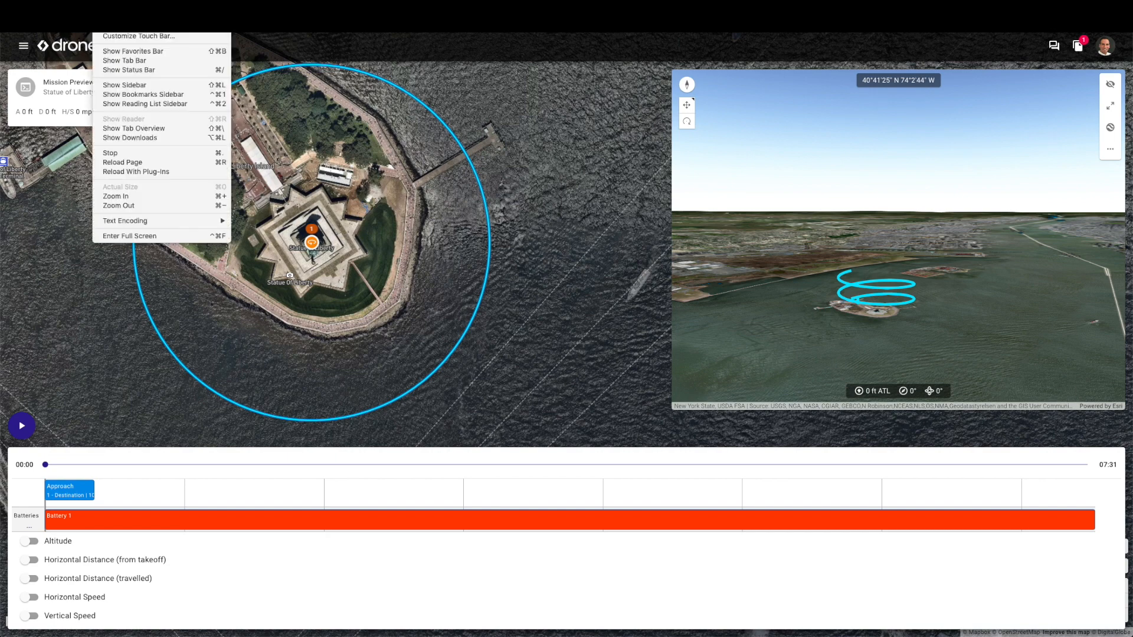
left_click(121, 138)
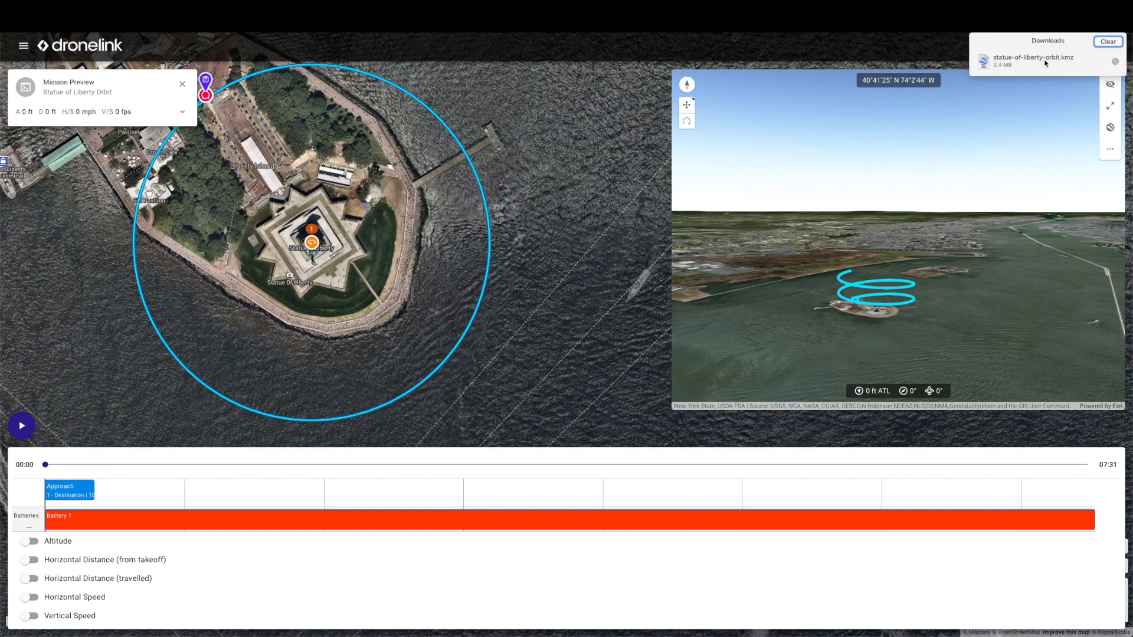
left_click(1045, 62)
double_click(1045, 63)
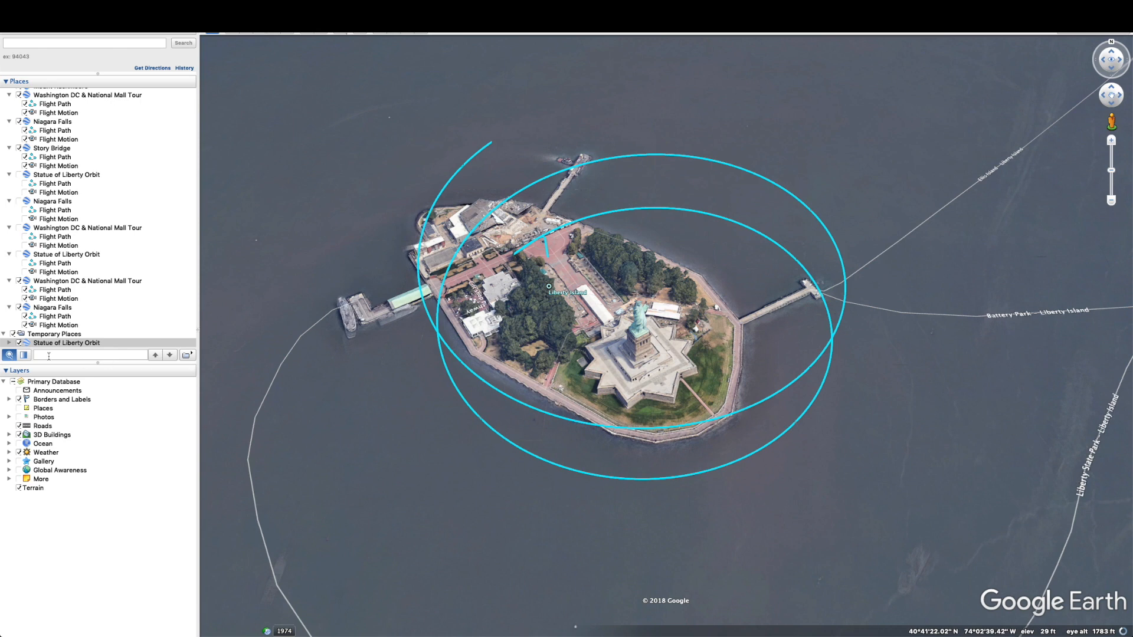
- Expand the Statue of Liberty Orbit entry under Temporary Places and toggle its Flight Path visibility off and back on
left_click(9, 344)
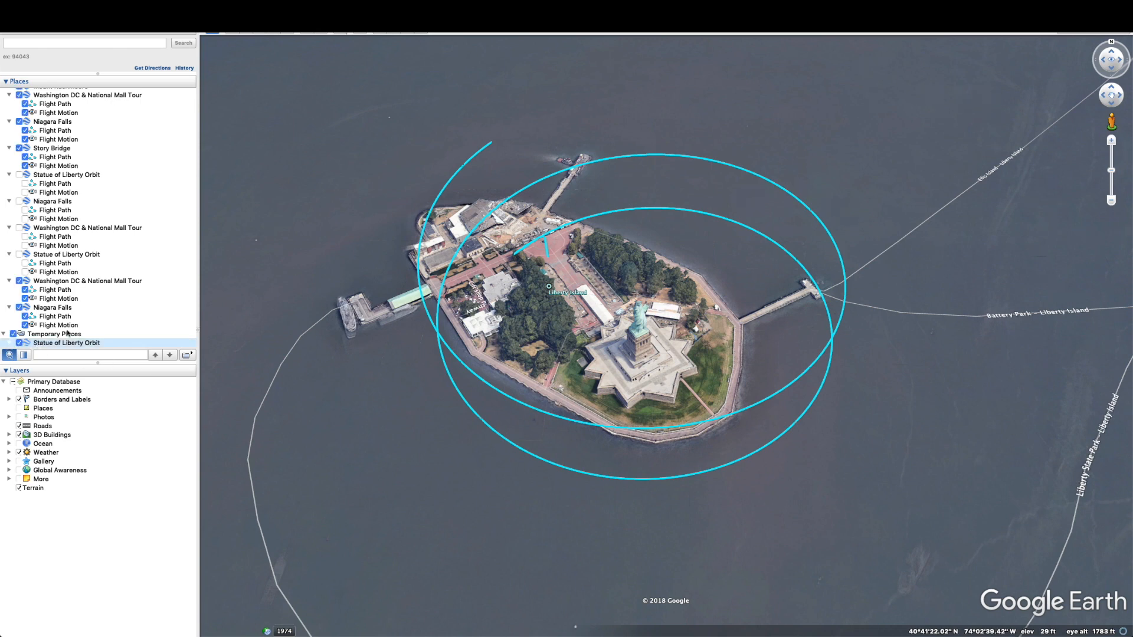
scroll(67, 333, "down", 2)
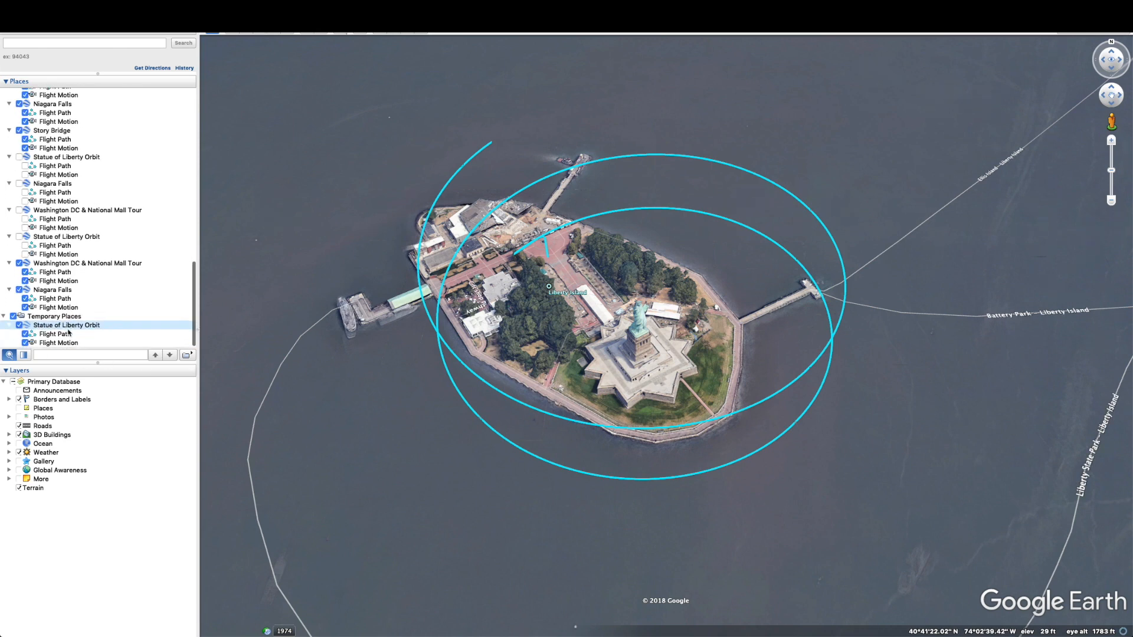
left_click(26, 334)
left_click(25, 333)
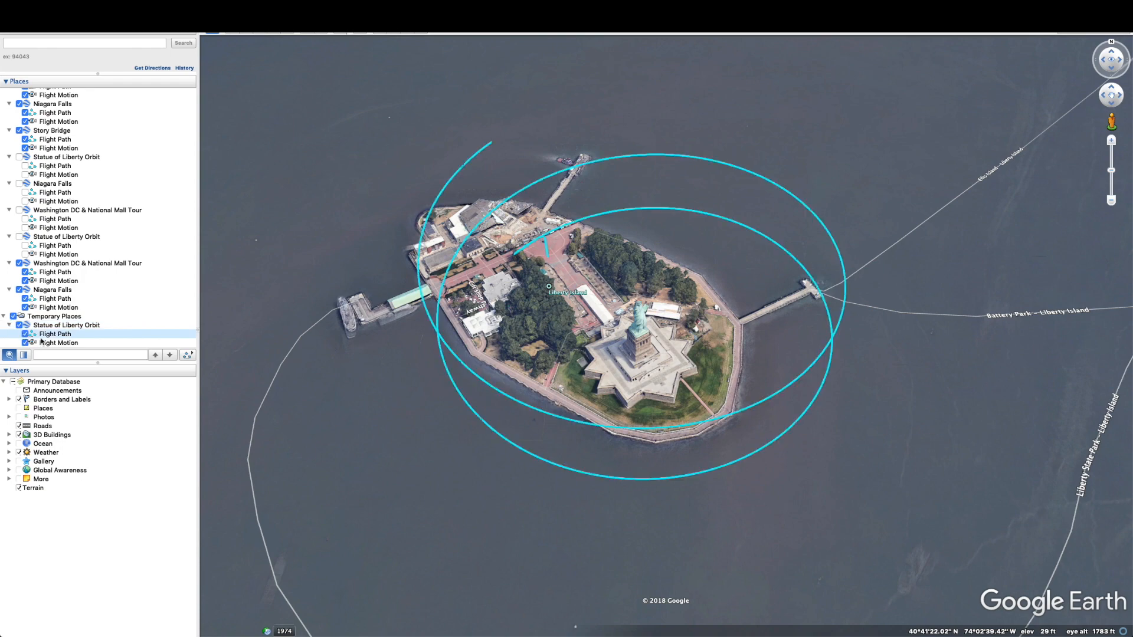
- Play the Statue of Liberty Orbit's Flight Motion tour and fast-forward through it to watch the simulated flight
double_click(52, 343)
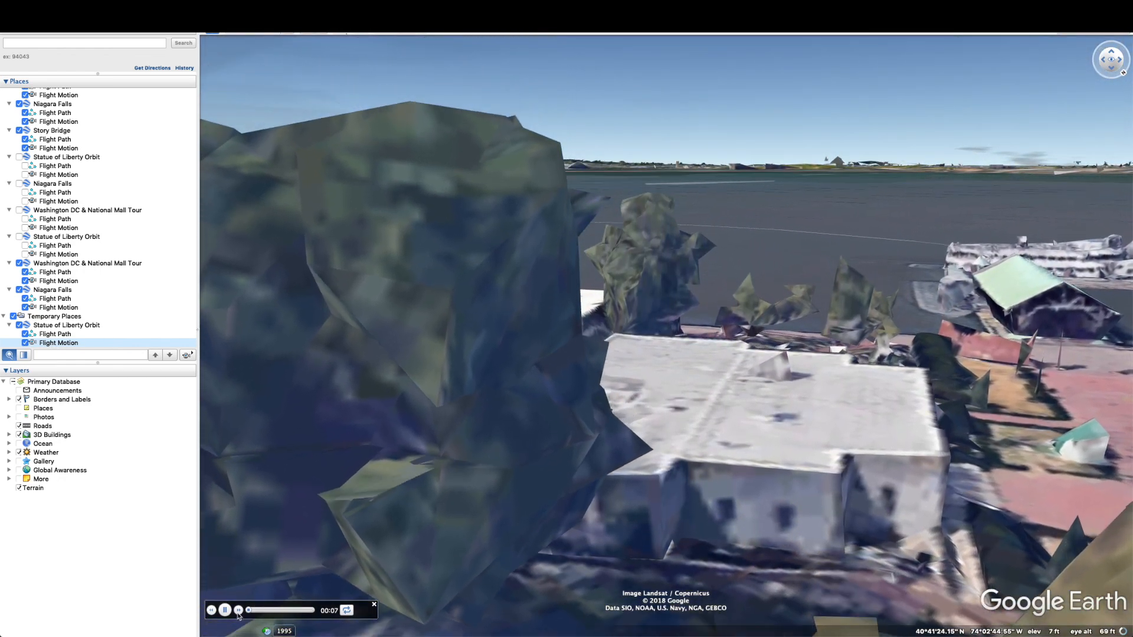
left_click(238, 611)
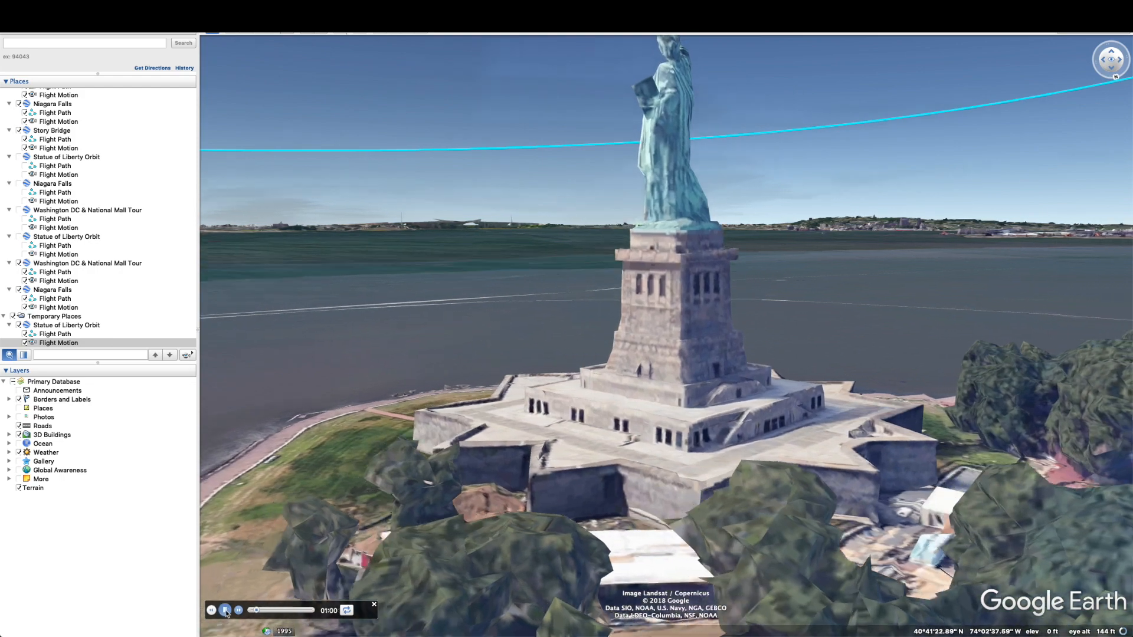
left_click(232, 611)
left_click(230, 611)
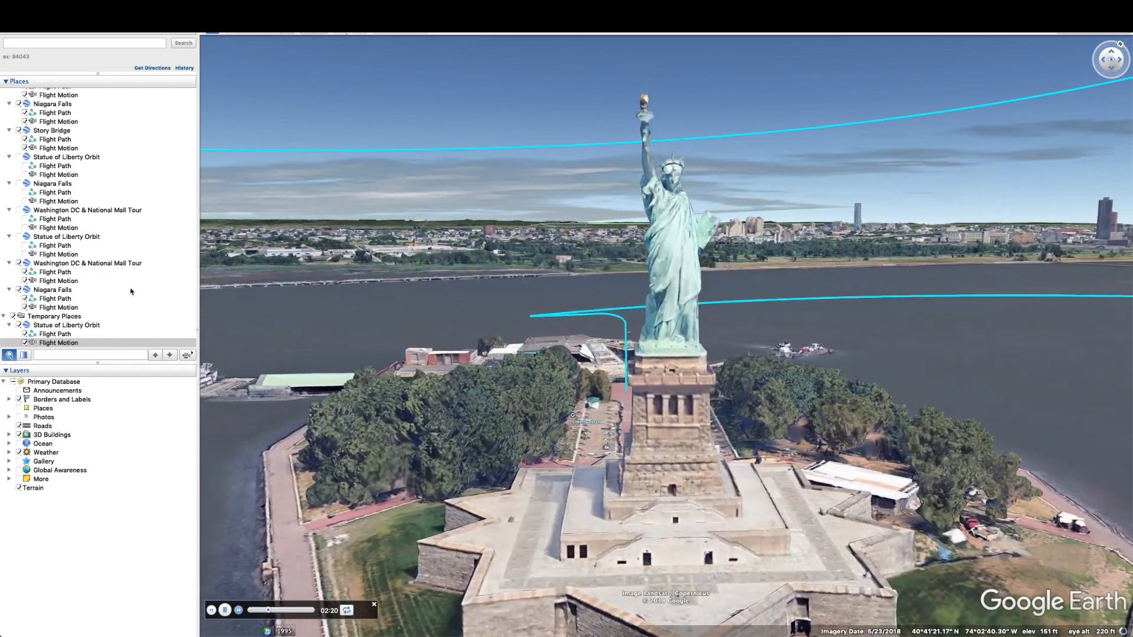
- Switch back to Dronelink and close the Statue of Liberty Orbit mission preview and plan
left_click(466, 297)
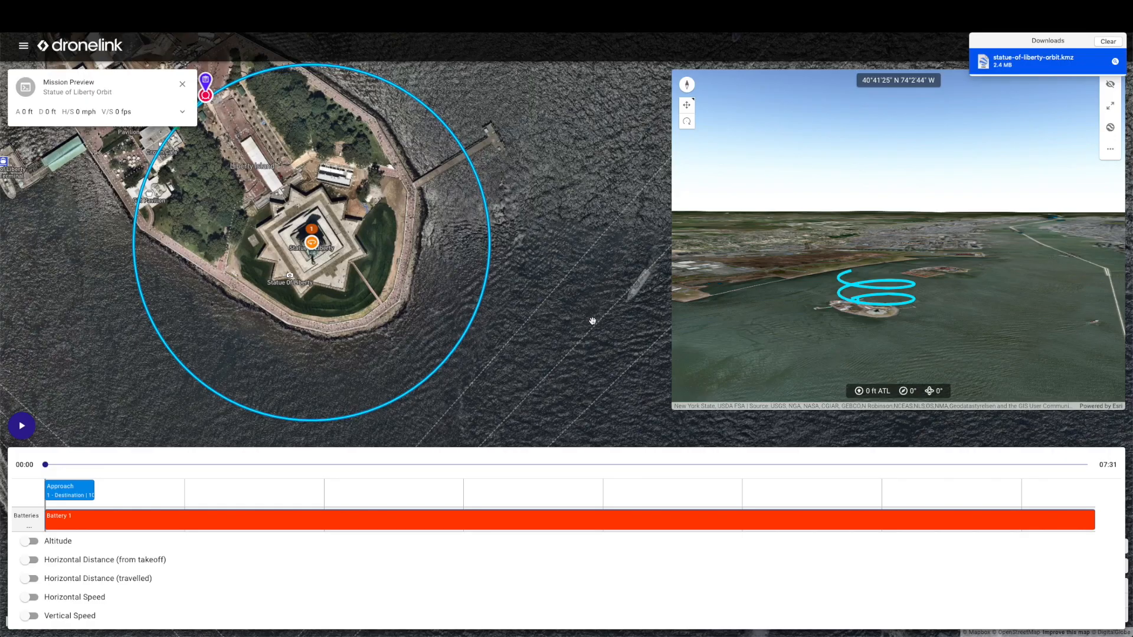
left_click(180, 87)
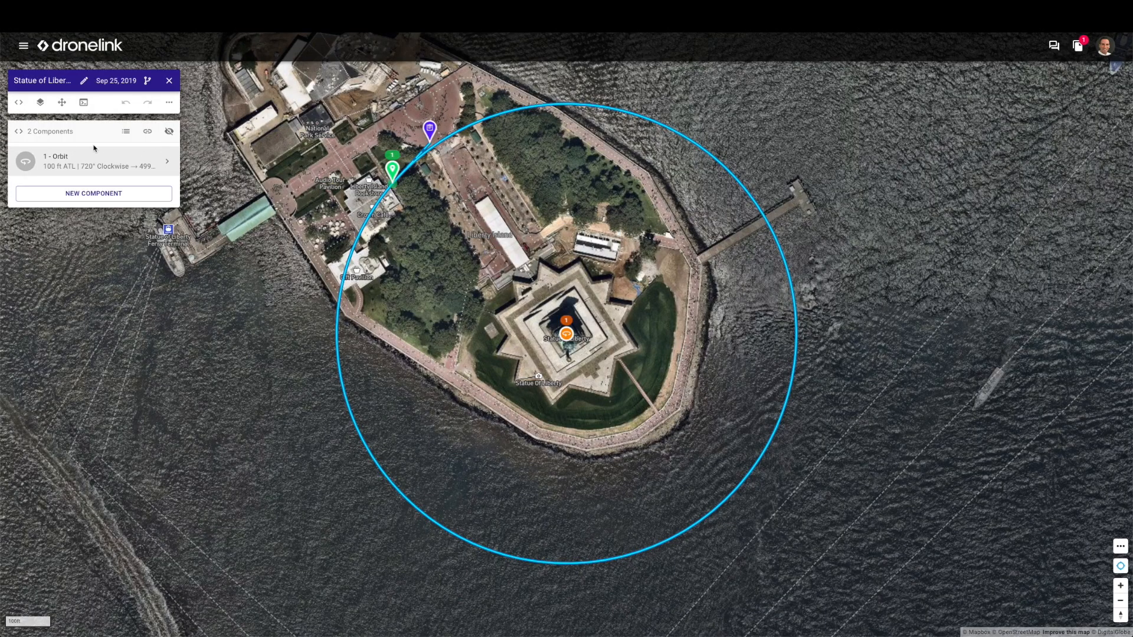
left_click(169, 82)
- Open the Neuschwanstein Castle plan from the Landmarks repository
scroll(98, 342, "down", 2)
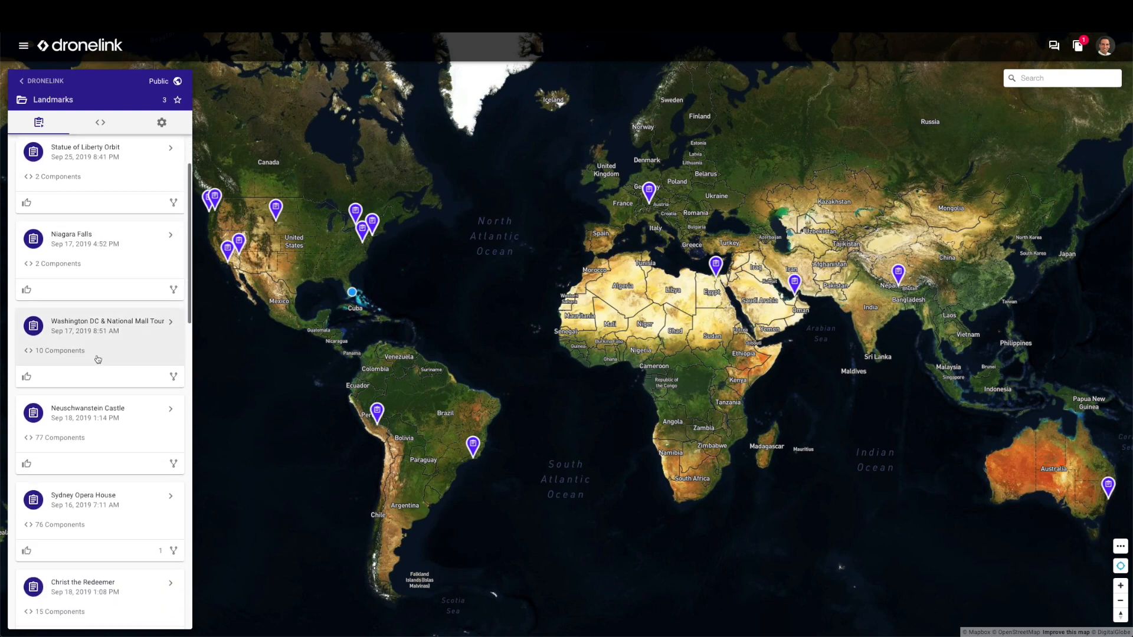
scroll(98, 359, "down", 1)
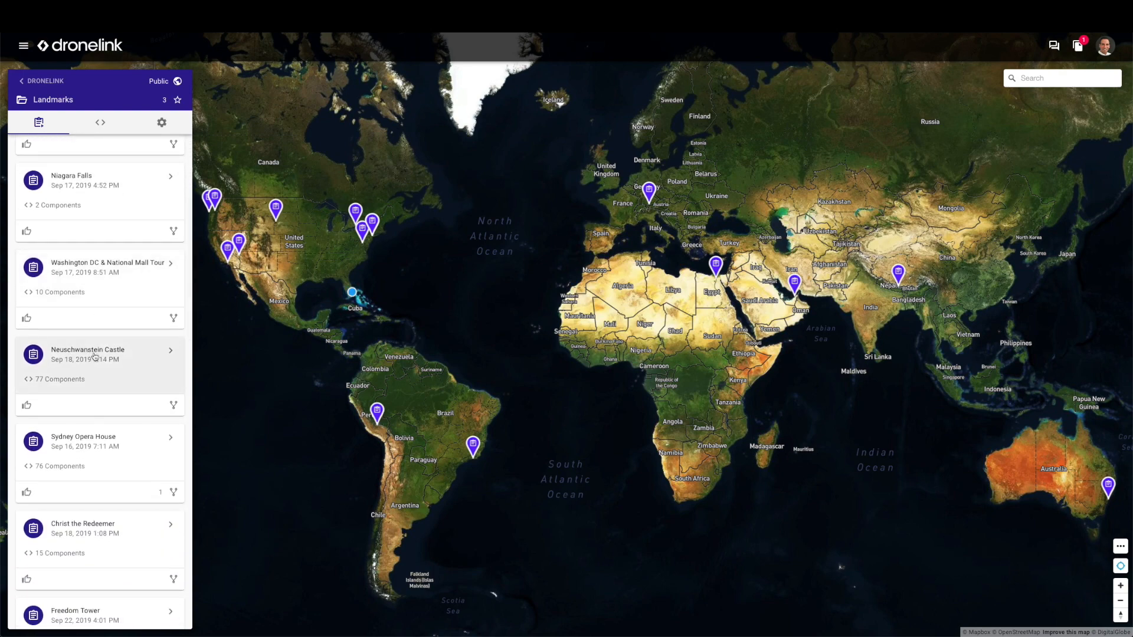
left_click(92, 354)
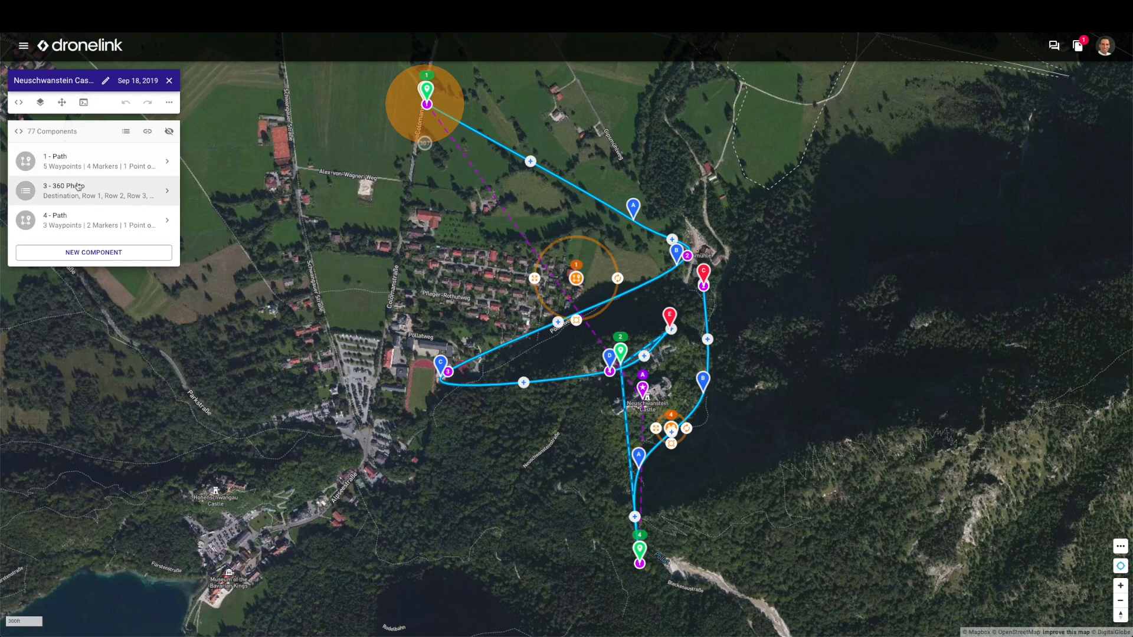
- Export the Neuschwanstein Castle mission preview to Google Earth and open the downloaded neuschwanstein-castle.kmz there
left_click(84, 104)
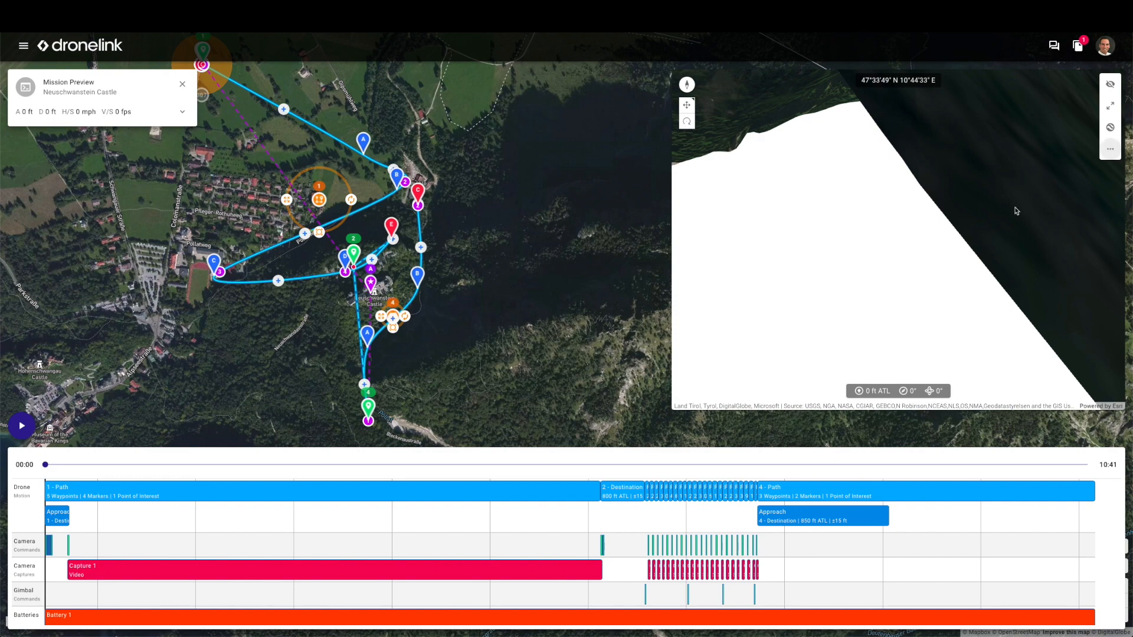
left_click(103, 6)
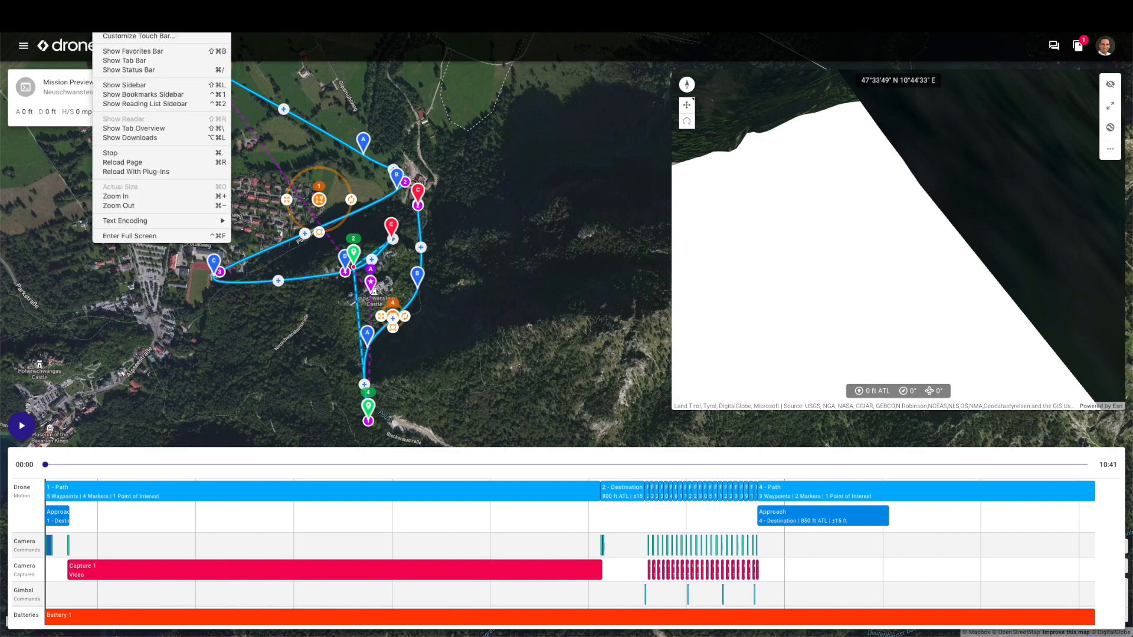
left_click(155, 138)
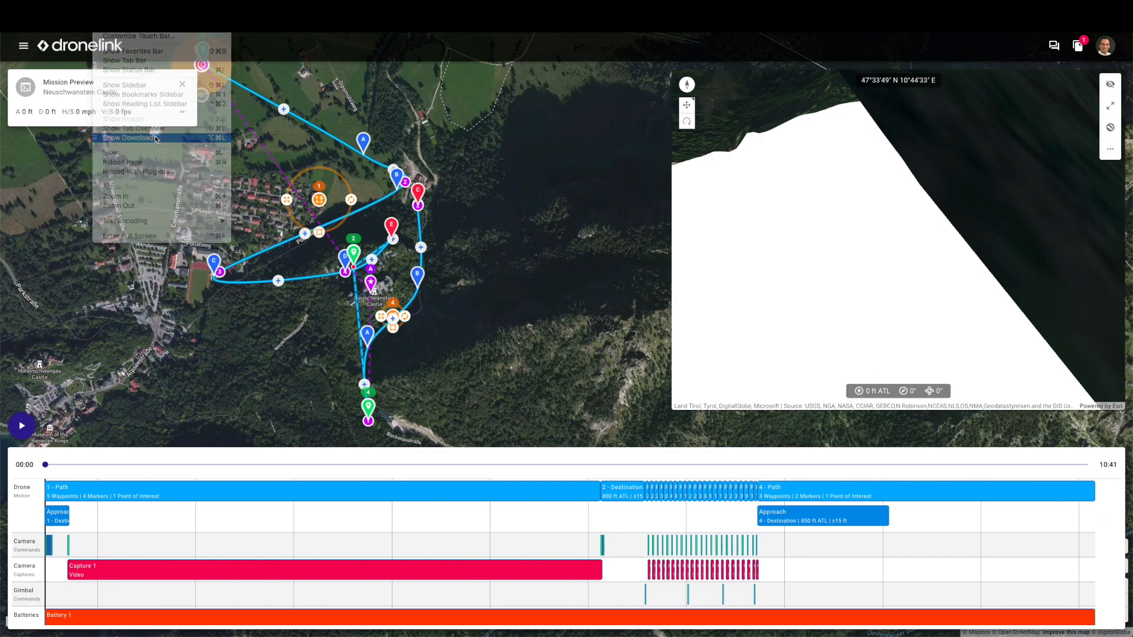
left_click(1032, 69)
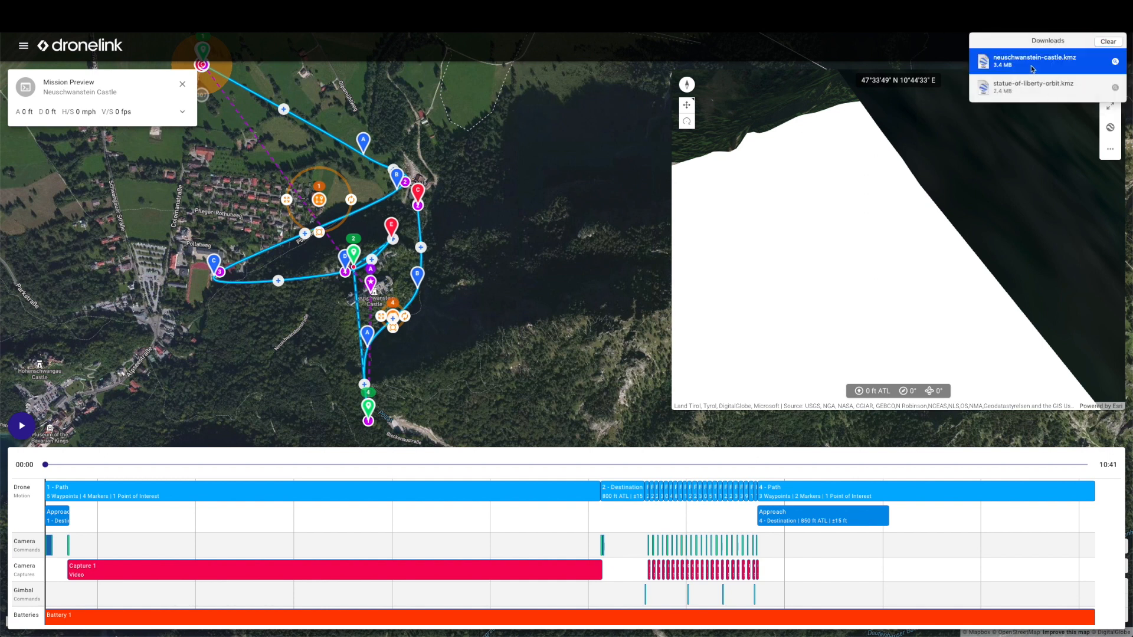
double_click(1032, 69)
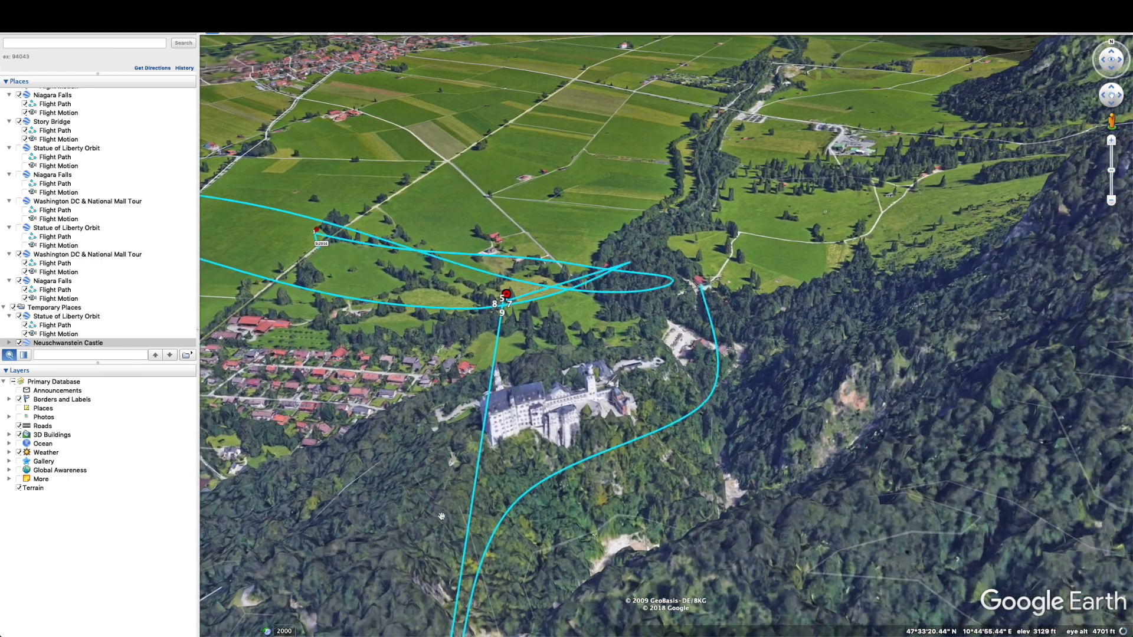
- Expand the Neuschwanstein Castle entry under Temporary Places, hide its Captures, and play its Flight Motion tour
left_click(9, 344)
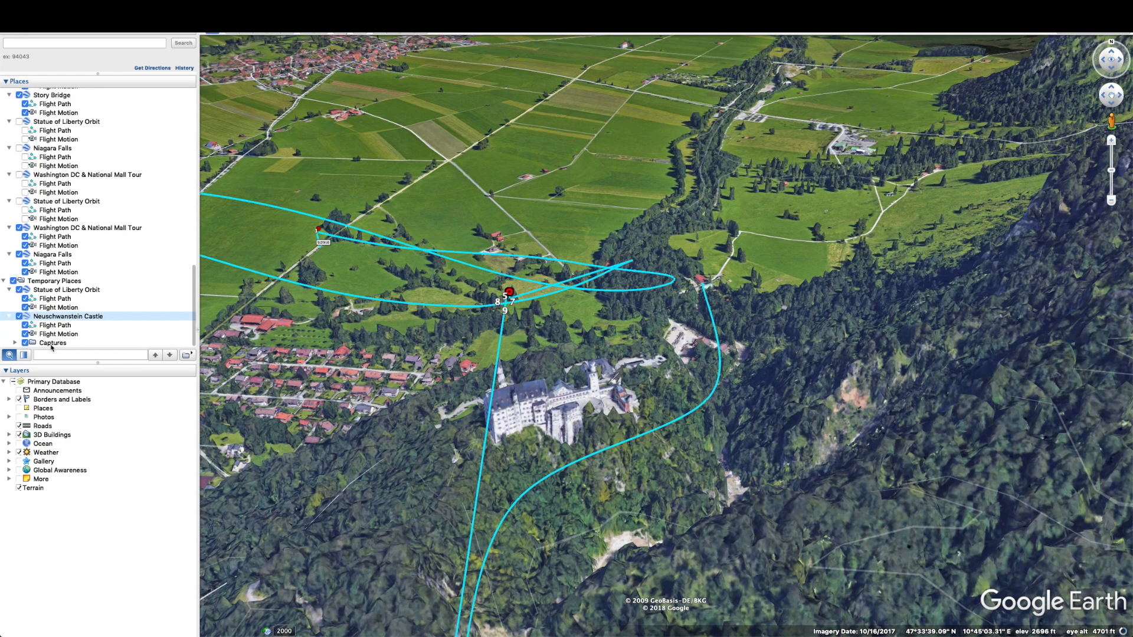
left_click(25, 343)
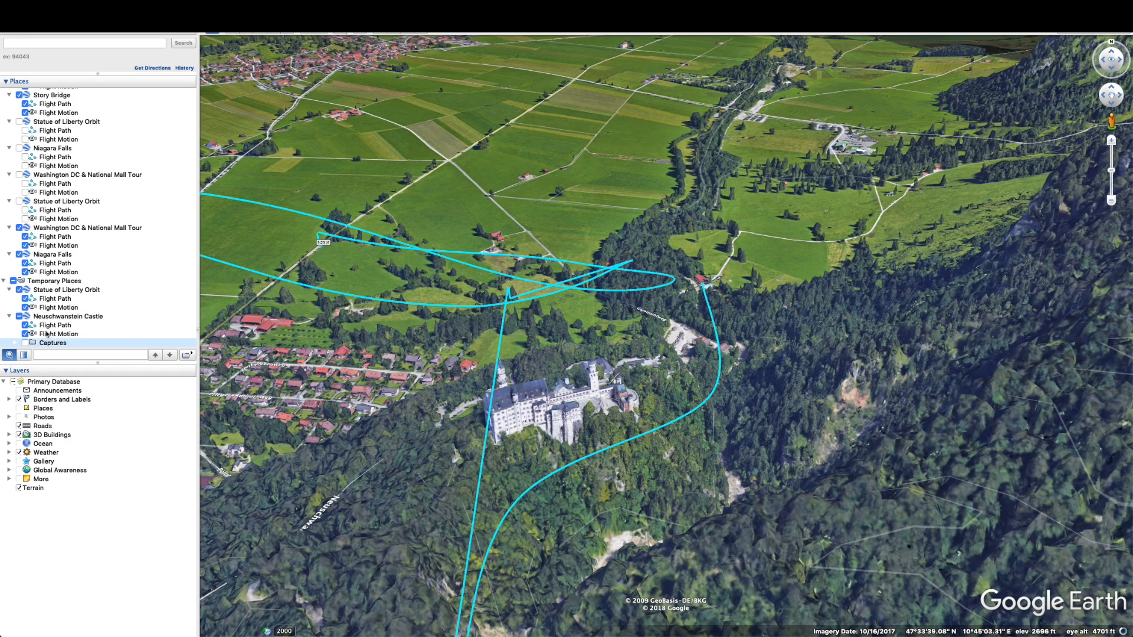
double_click(46, 334)
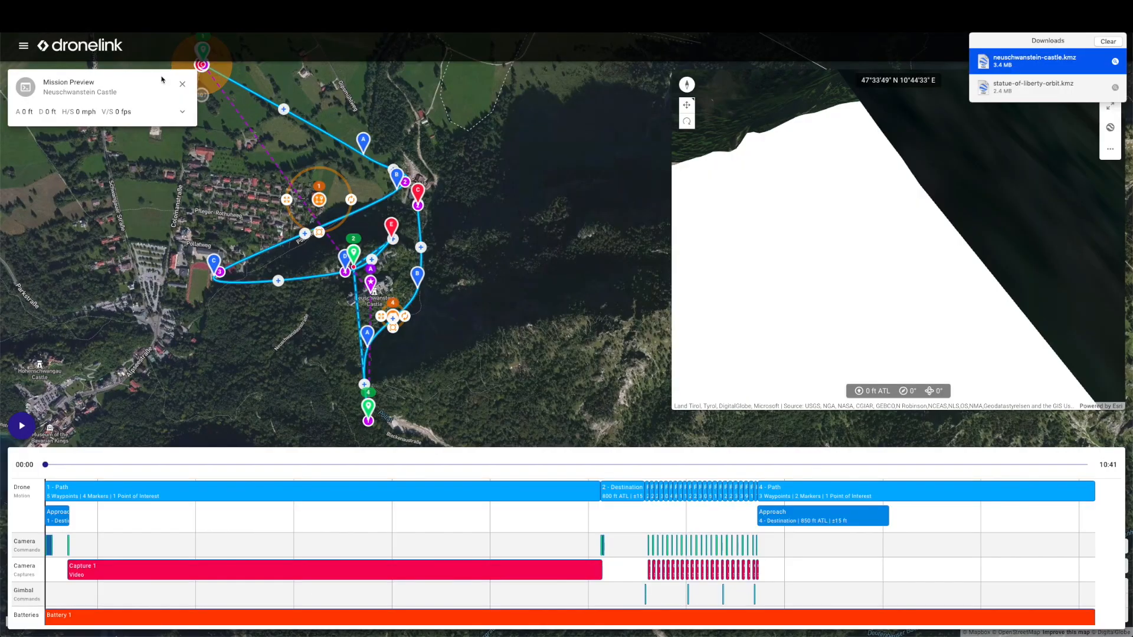
- Switch back to Dronelink, close the Neuschwanstein Castle preview and plan, and open the Niagara Falls plan from Landmarks
left_click(182, 87)
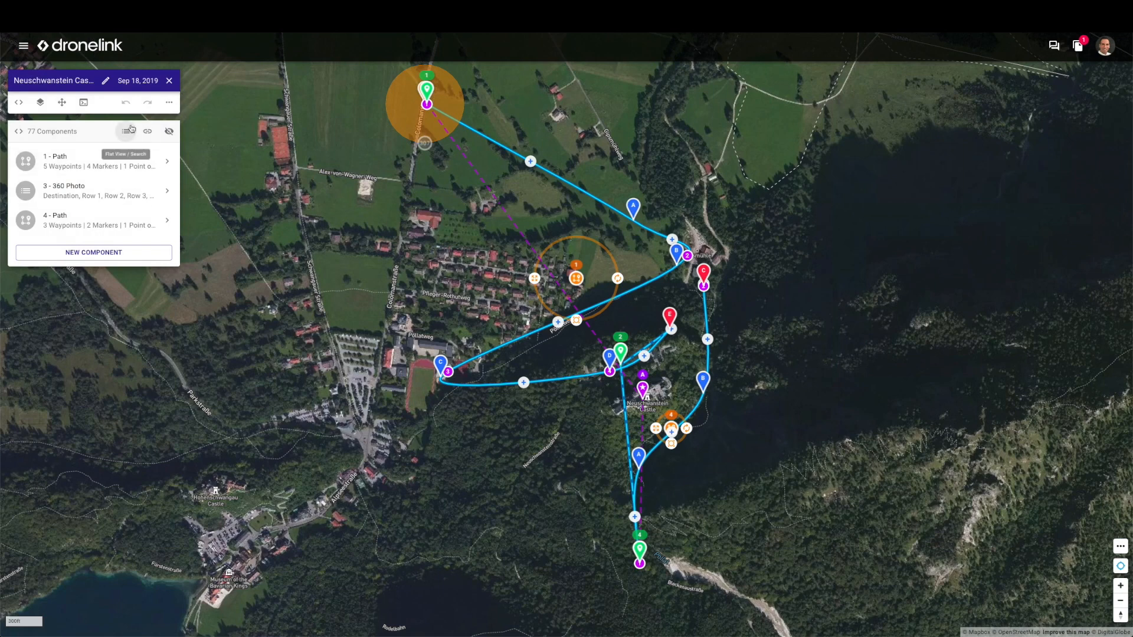
left_click(168, 80)
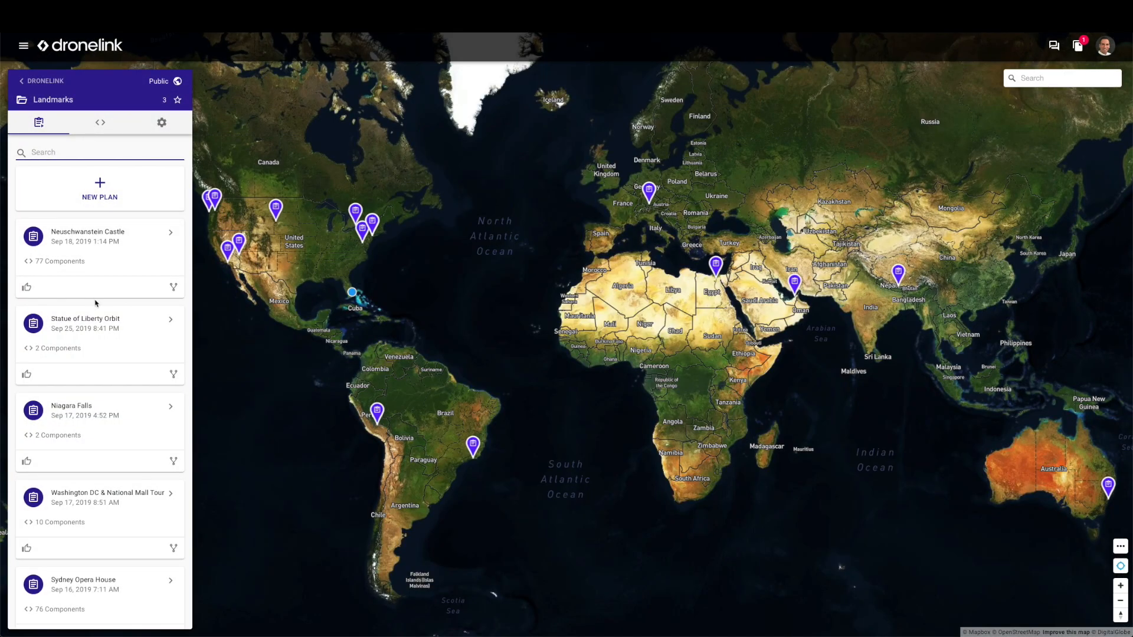
scroll(95, 303, "down", 5)
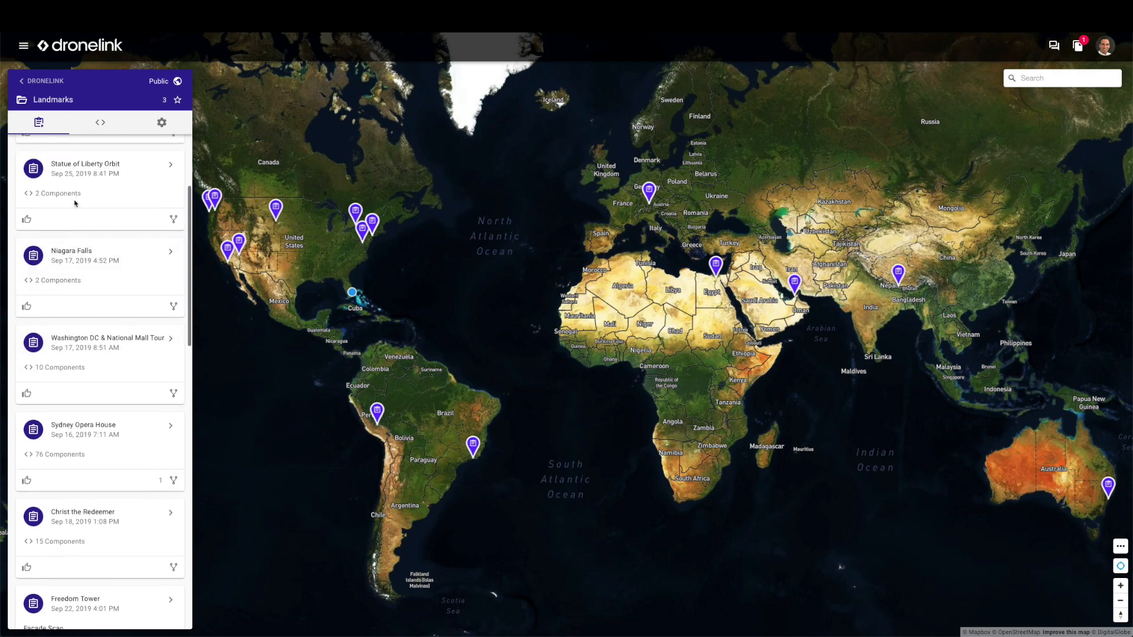
left_click(75, 290)
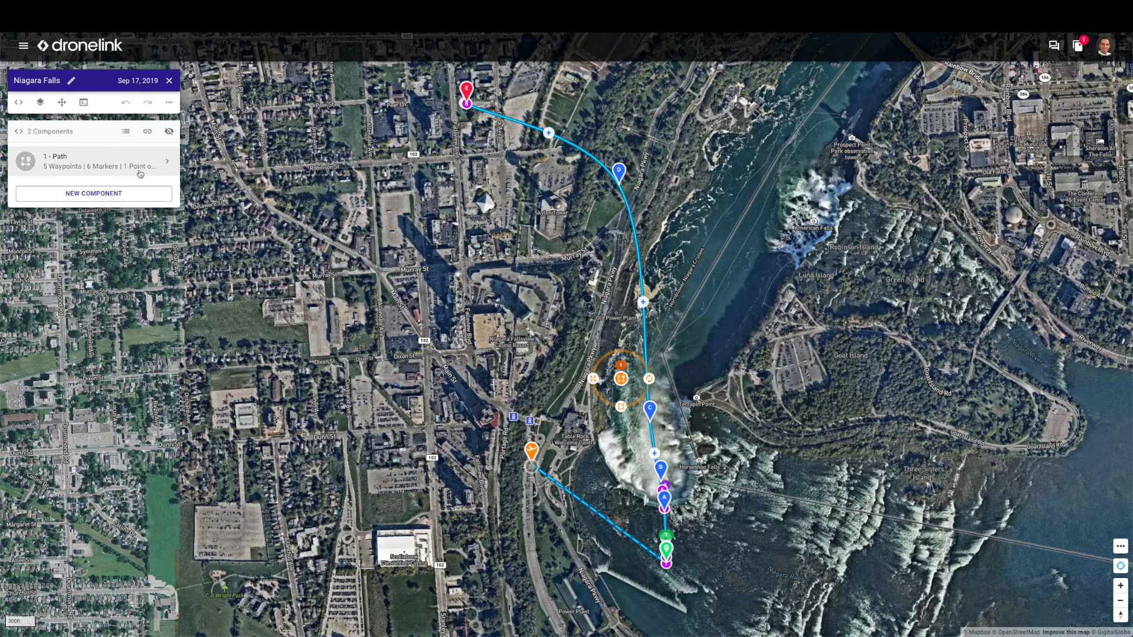
- Look over the Niagara Falls flight path, open its mission preview, and export it to Google Earth
left_click_drag(578, 364, 575, 377)
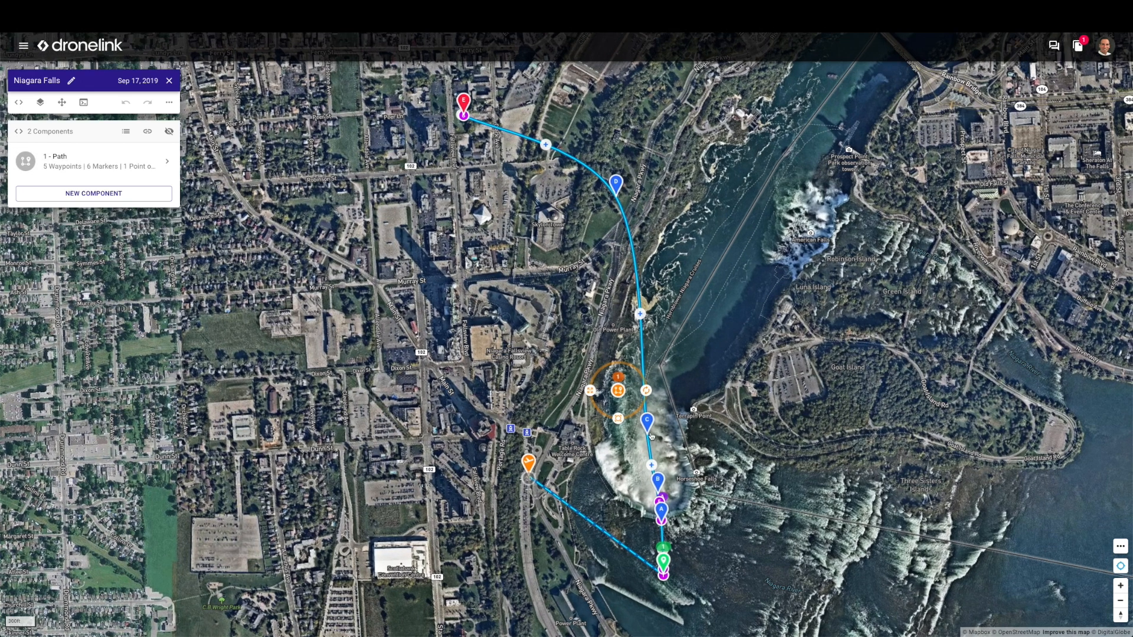
left_click(146, 172)
left_click(172, 167)
left_click(83, 103)
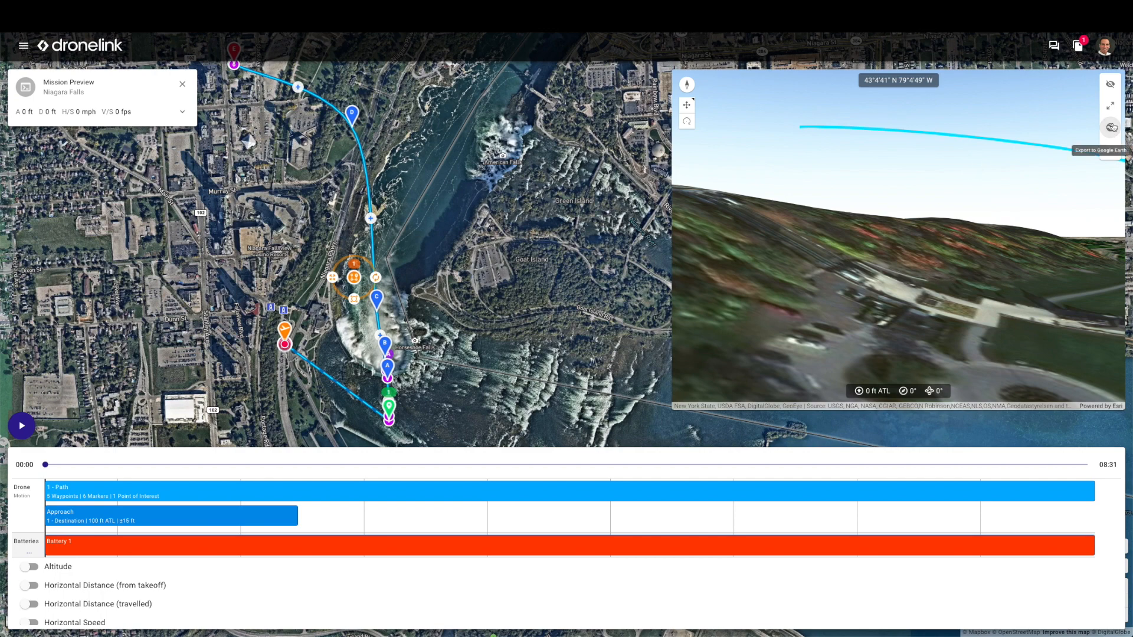
- Open the downloaded niagara-falls.kmz in Google Earth
left_click(113, 33)
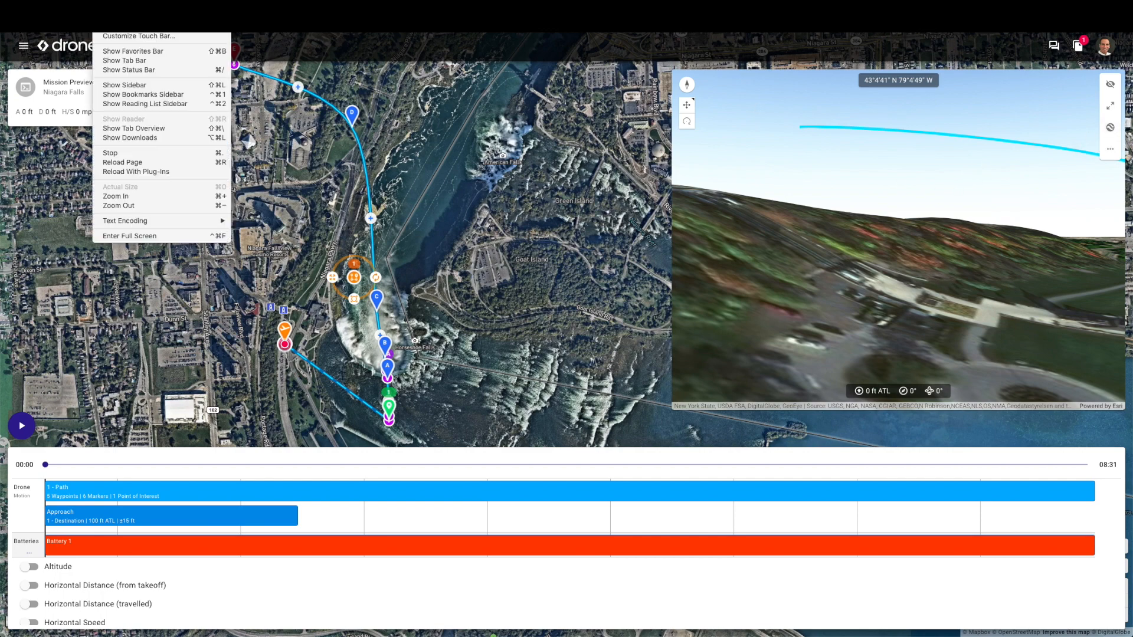
left_click(132, 139)
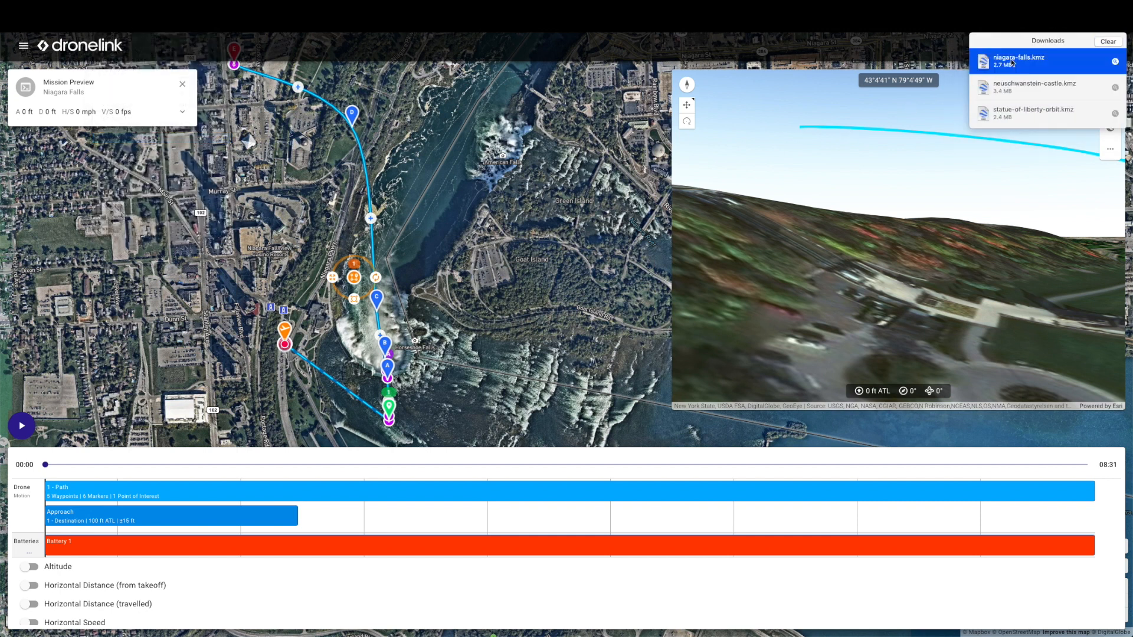
double_click(1011, 62)
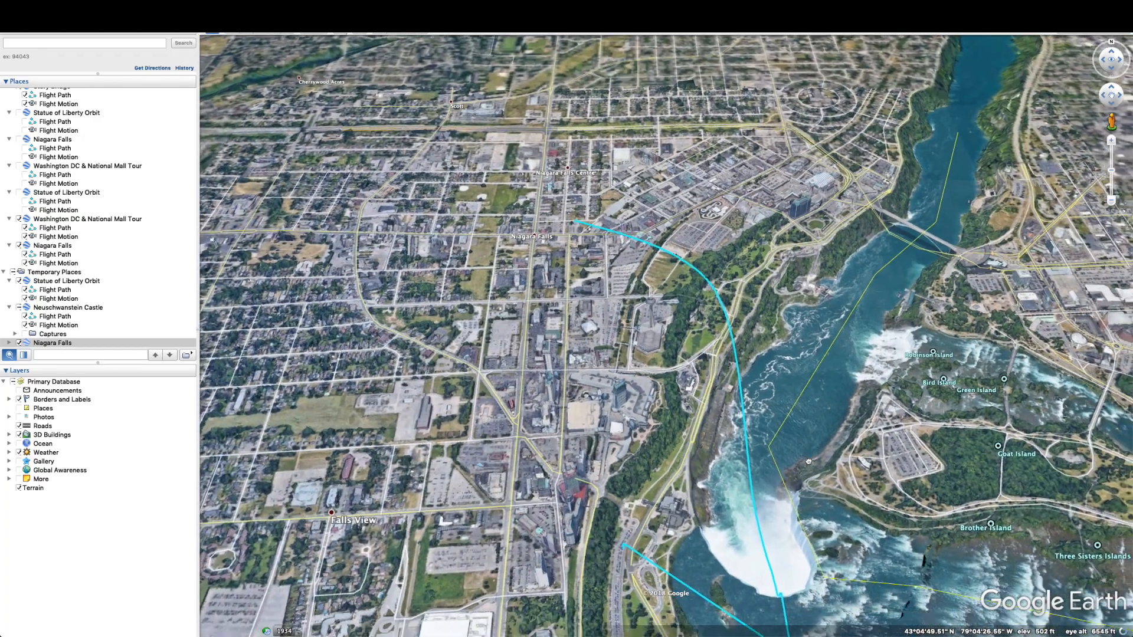
- Examine the Niagara Falls flight path over the falls, then play its Flight Motion tour and fast-forward through it
left_click_drag(809, 461, 764, 368)
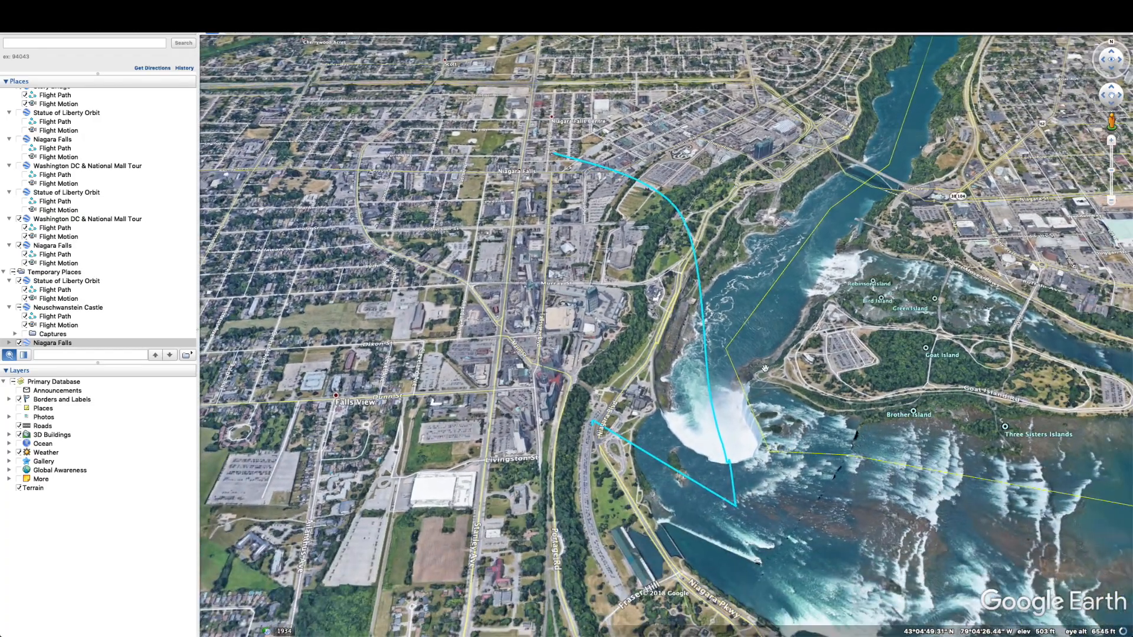
scroll(764, 369, "down", 5)
scroll(764, 367, "up", 3)
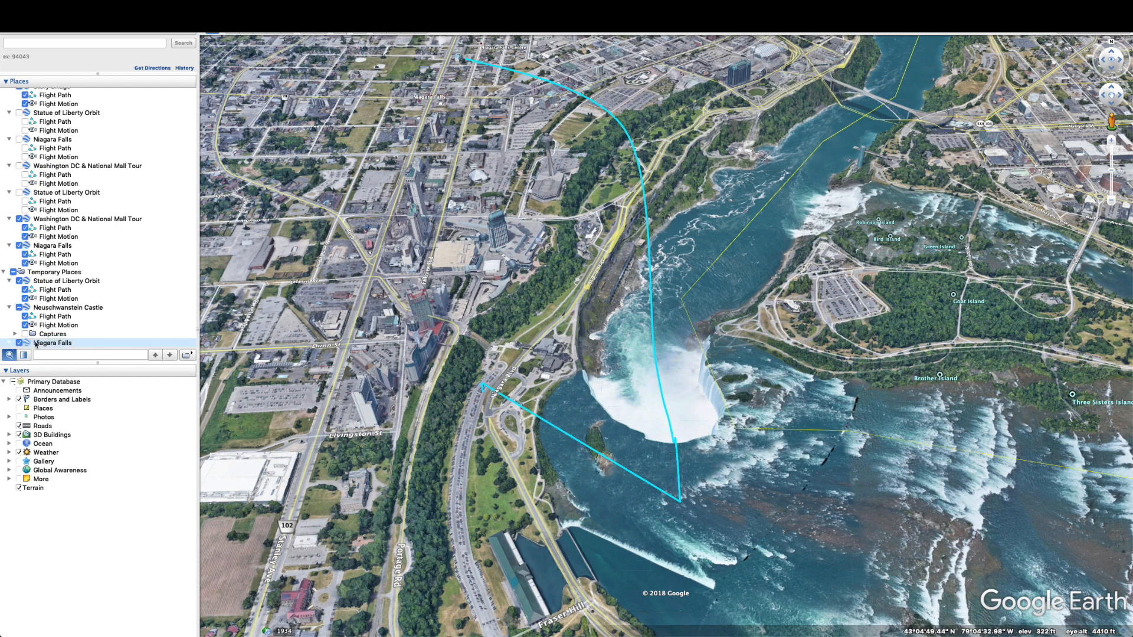
double_click(106, 341)
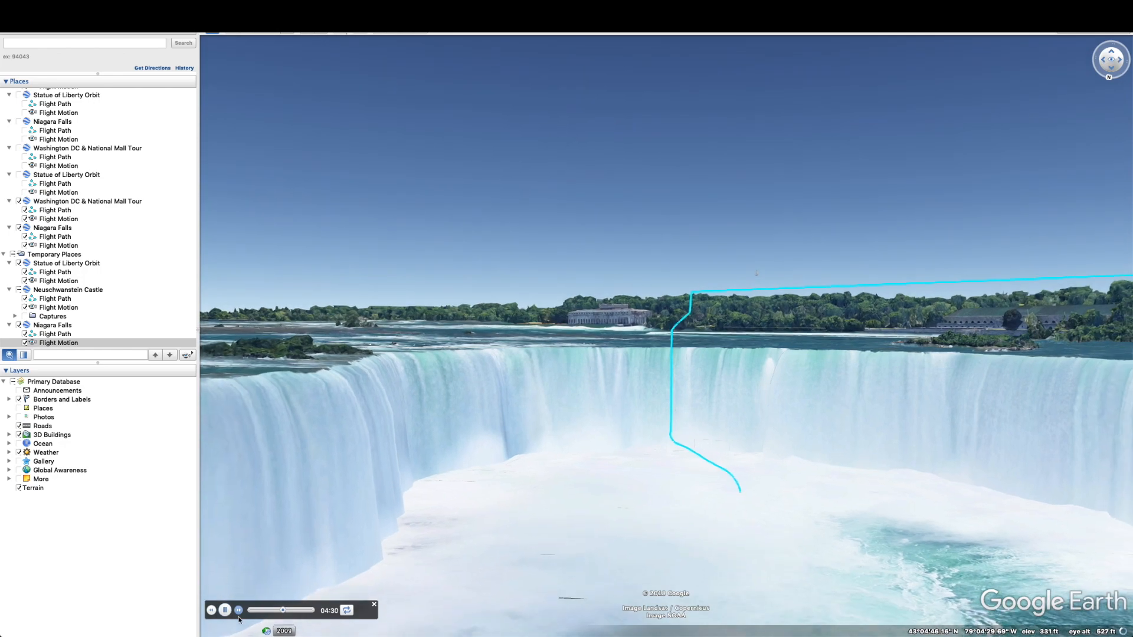
left_click(238, 610)
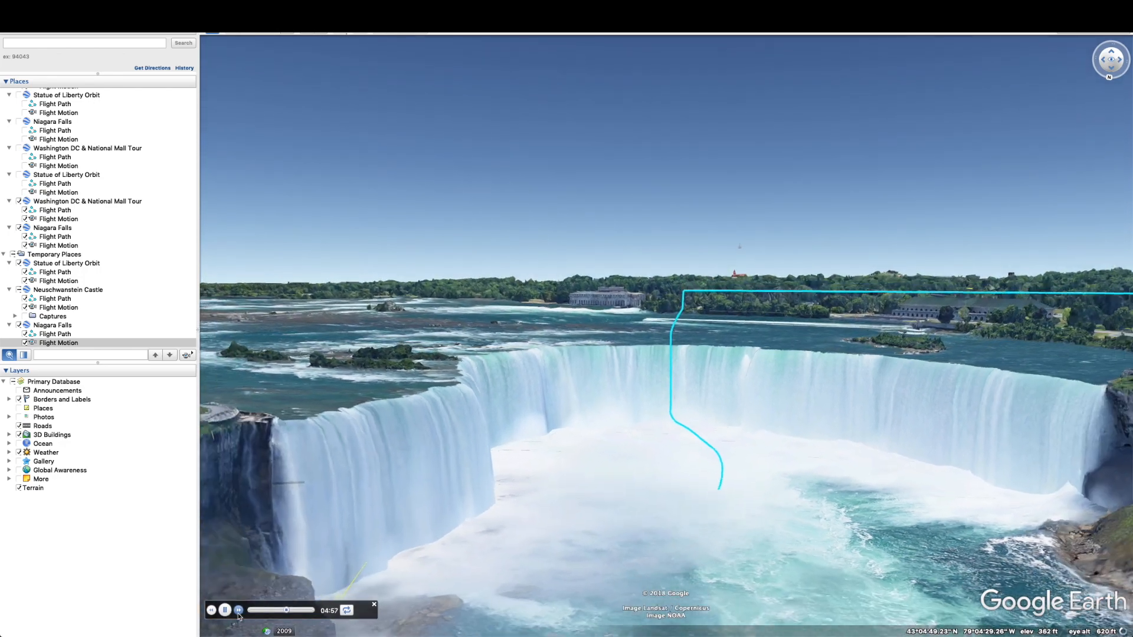